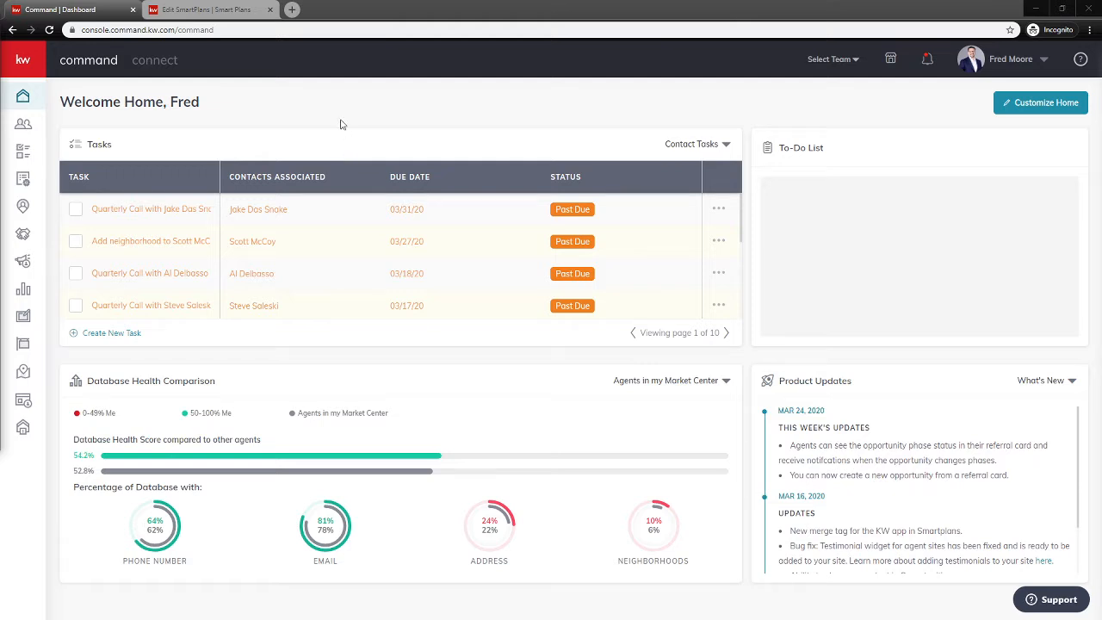
- Open the SmartPlans library and look through the ready-made plans it offers
left_click(19, 64)
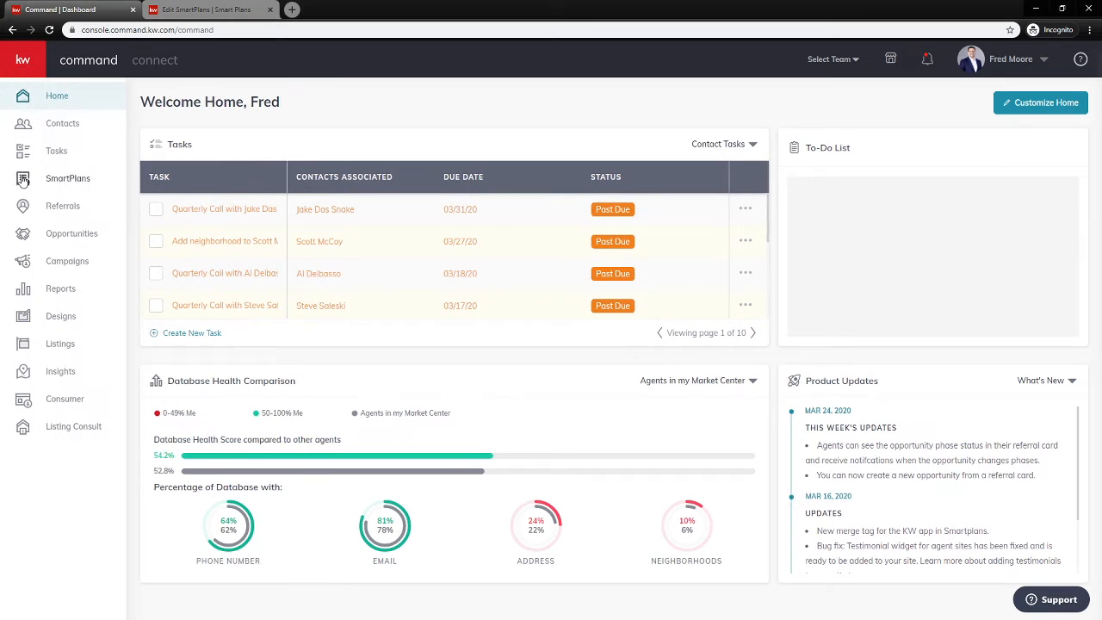
left_click(69, 180)
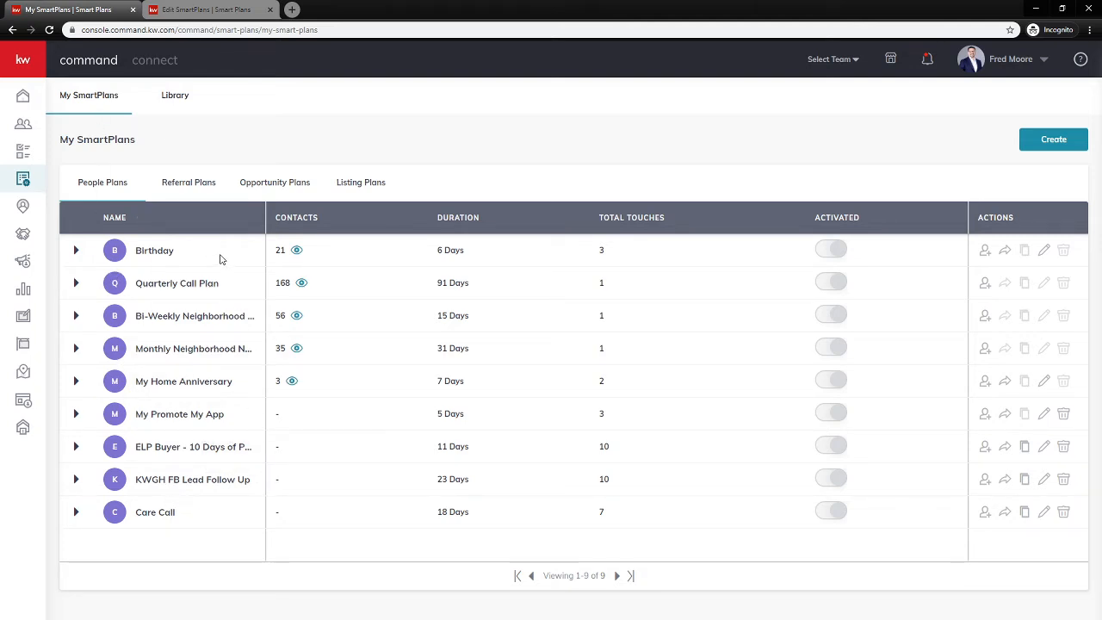
left_click(175, 100)
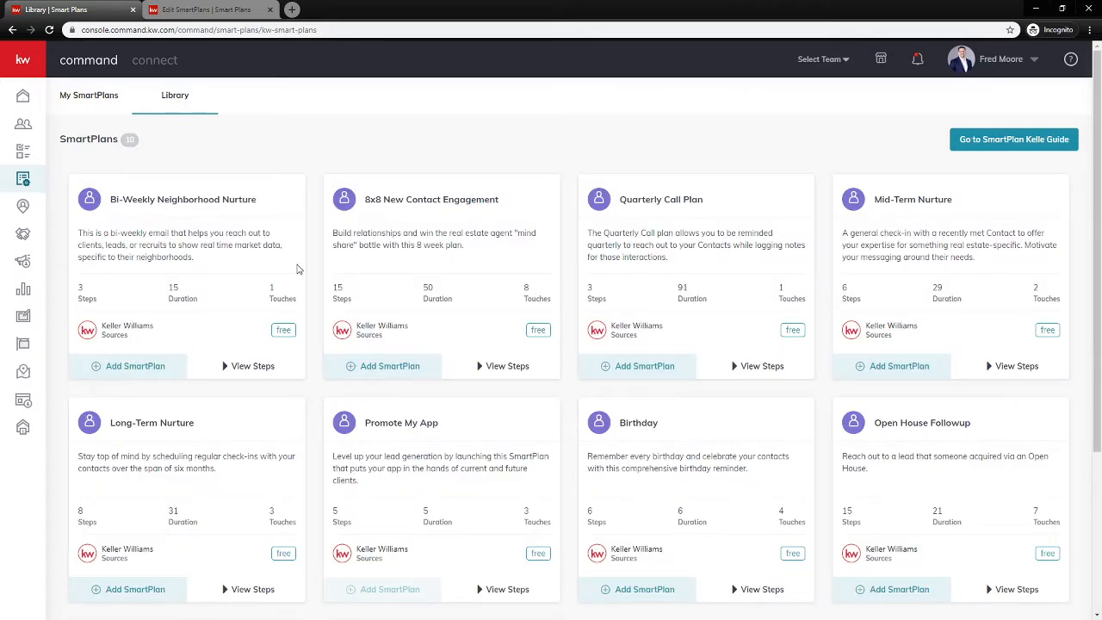
scroll(688, 448, "down", 3)
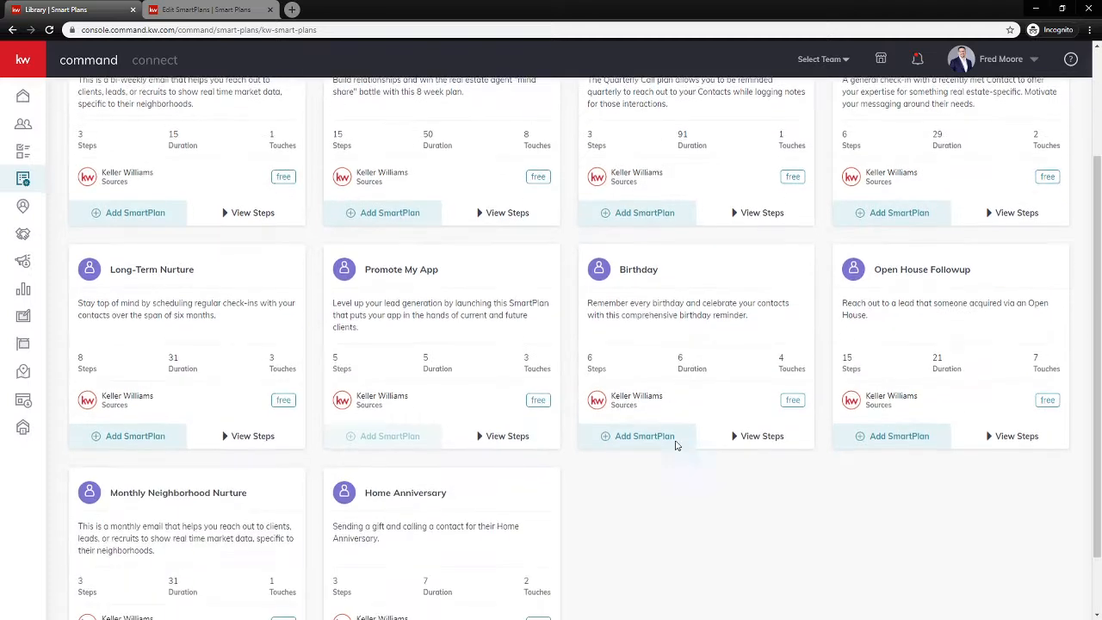
scroll(508, 465, "up", 3)
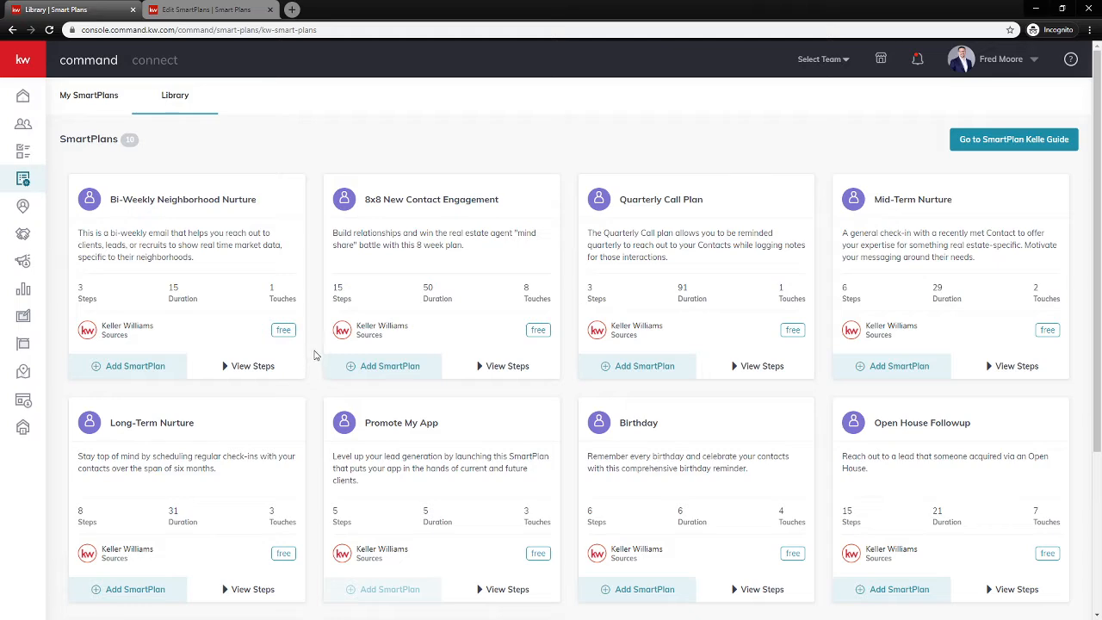
- Check the options for adding the Bi-Weekly Neighborhood Nurture plan, cancel without adding it, and return to My SmartPlans
left_click(125, 366)
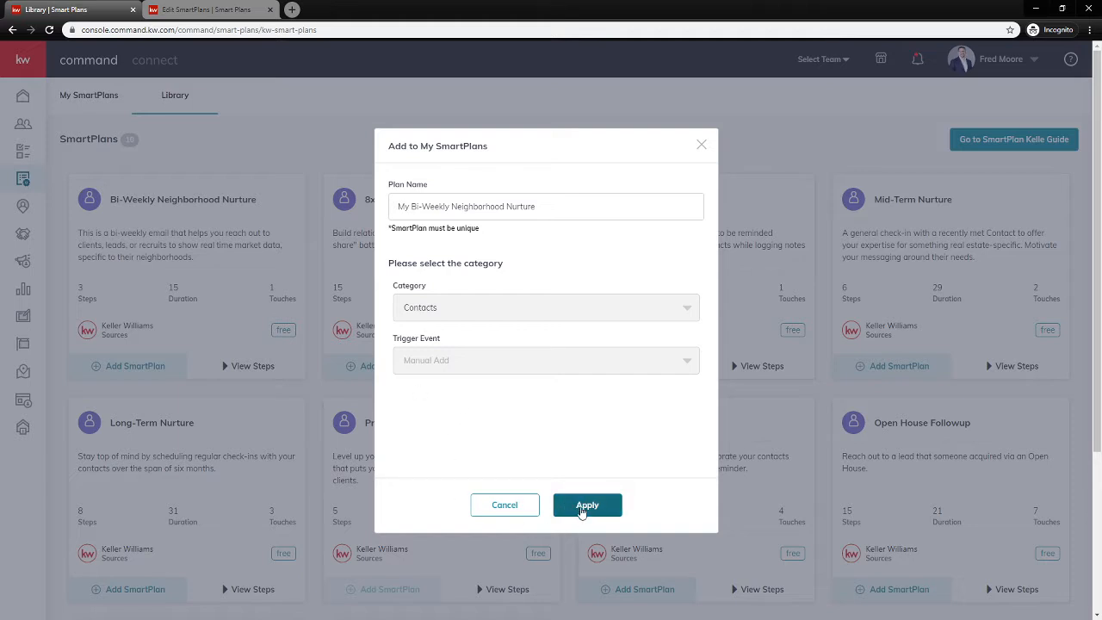
left_click(506, 504)
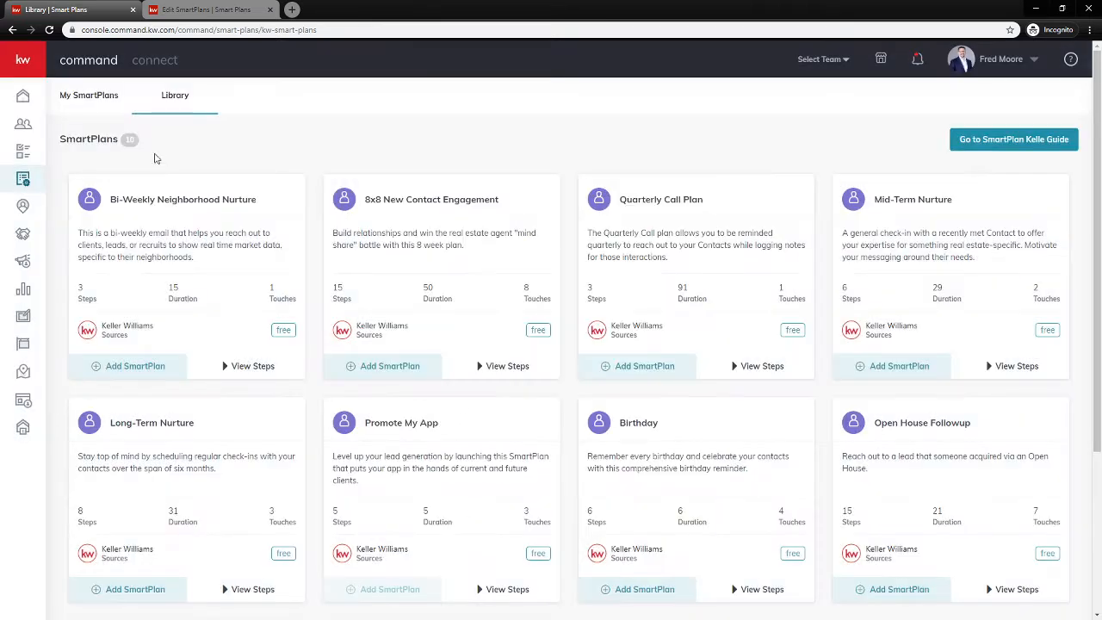
left_click(98, 101)
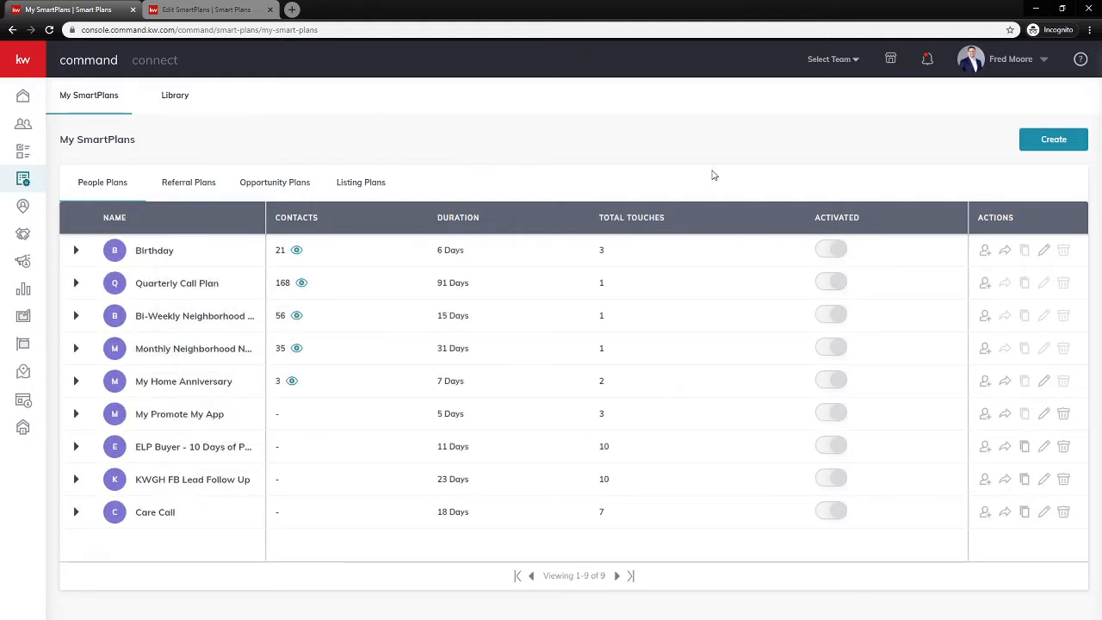
- Examine the plan name, category and trigger event settings for creating a new SmartPlan, and cancel without creating one
left_click(1055, 144)
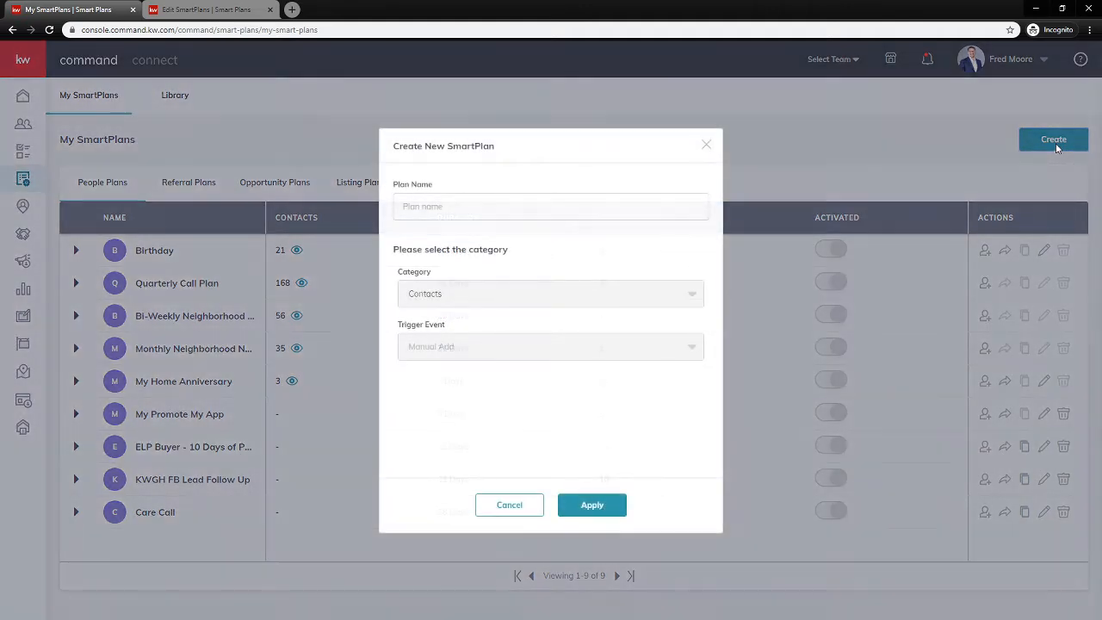
left_click(415, 206)
left_click(432, 296)
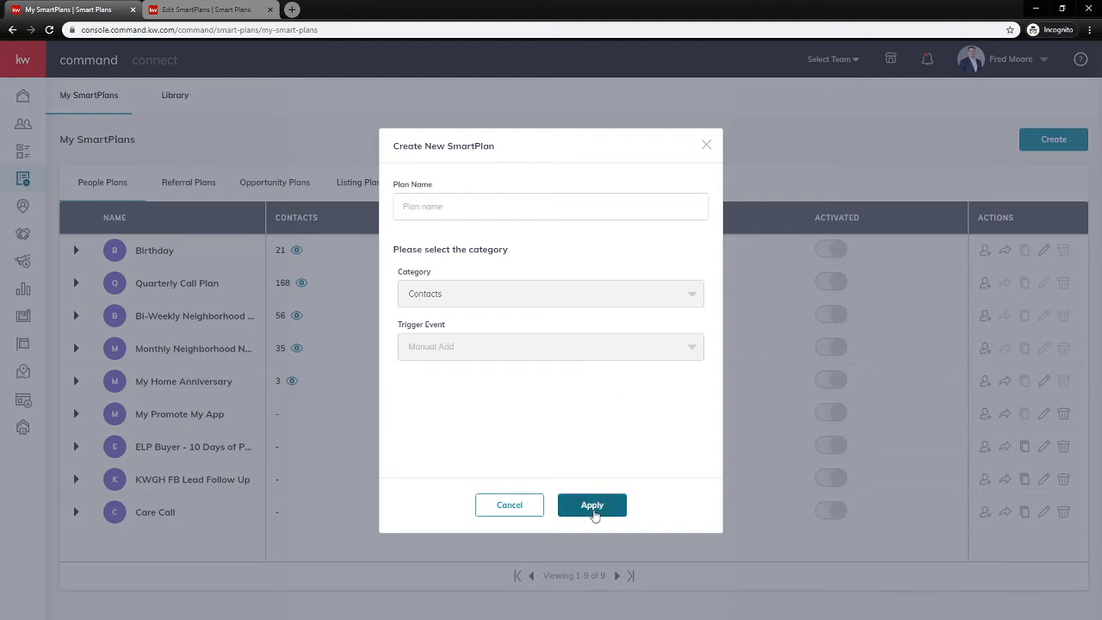
left_click(510, 508)
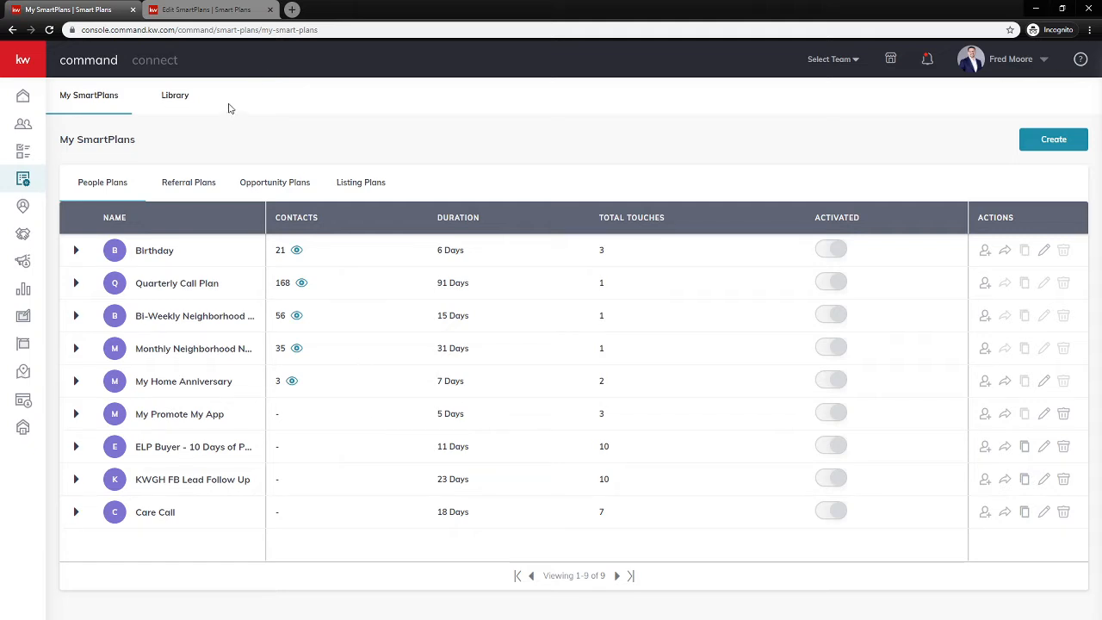
- Switch to the Care Call plan in the SmartPlan editor and open its name for editing, keeping Care Call
left_click(206, 10)
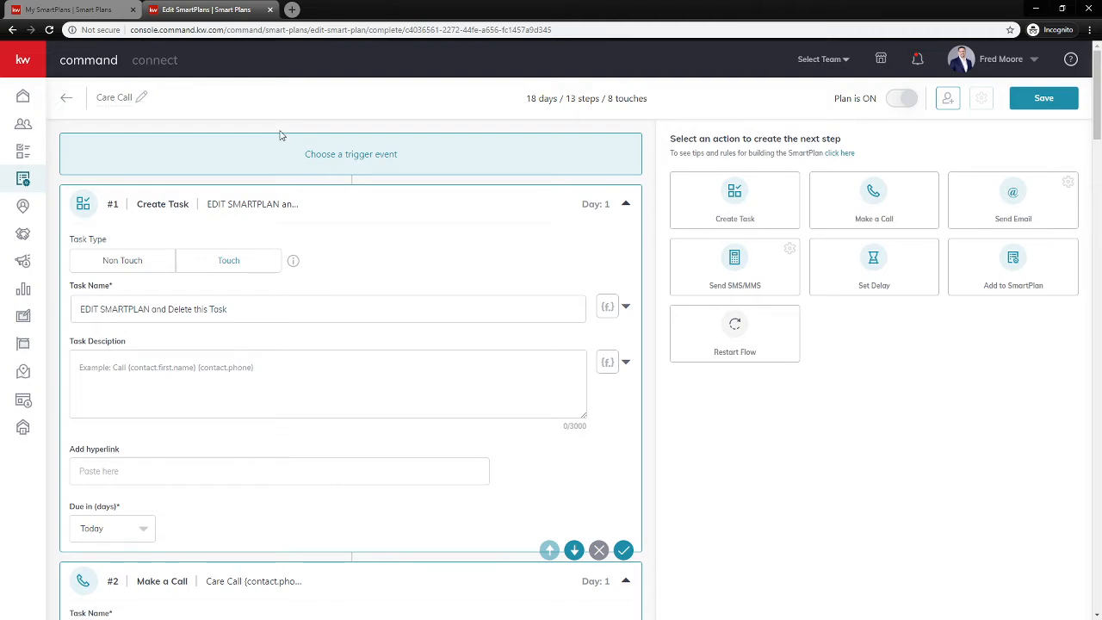
left_click(141, 99)
left_click_drag(139, 100, 96, 101)
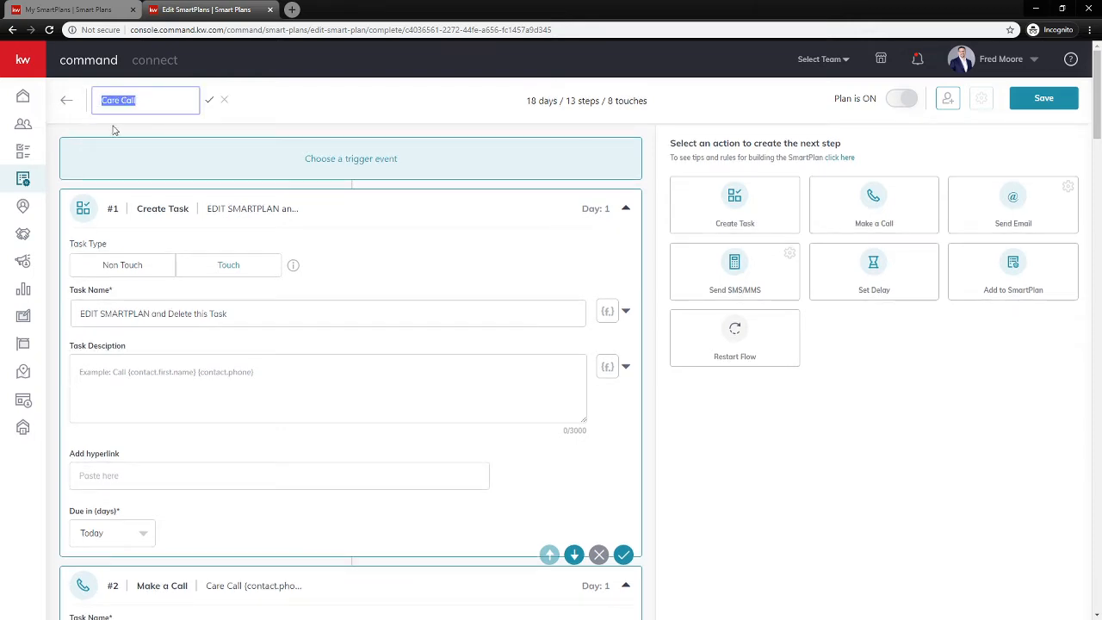
left_click(169, 104)
left_click(207, 102)
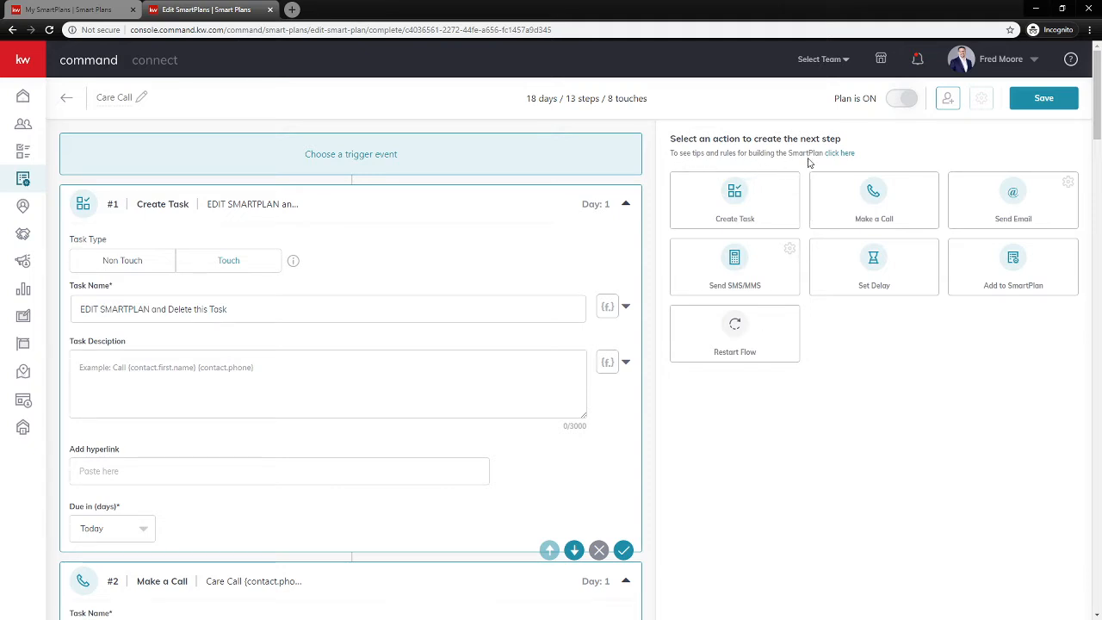
- Read the tips and rules for building a SmartPlan, including the delay, due-in and touch limits
left_click(842, 158)
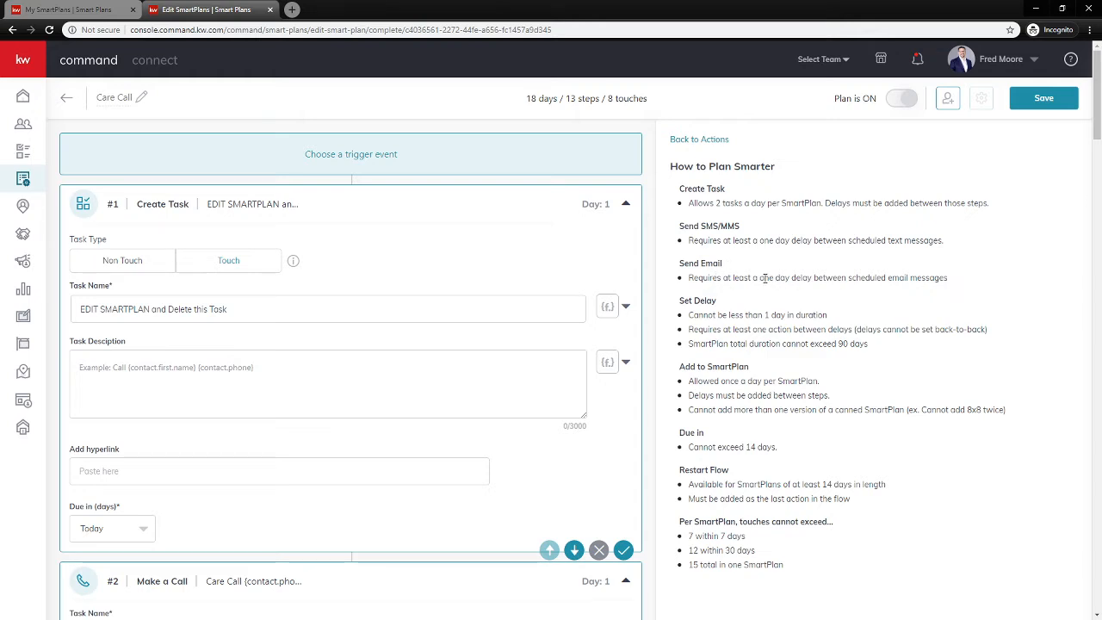
scroll(769, 278, "down", 1)
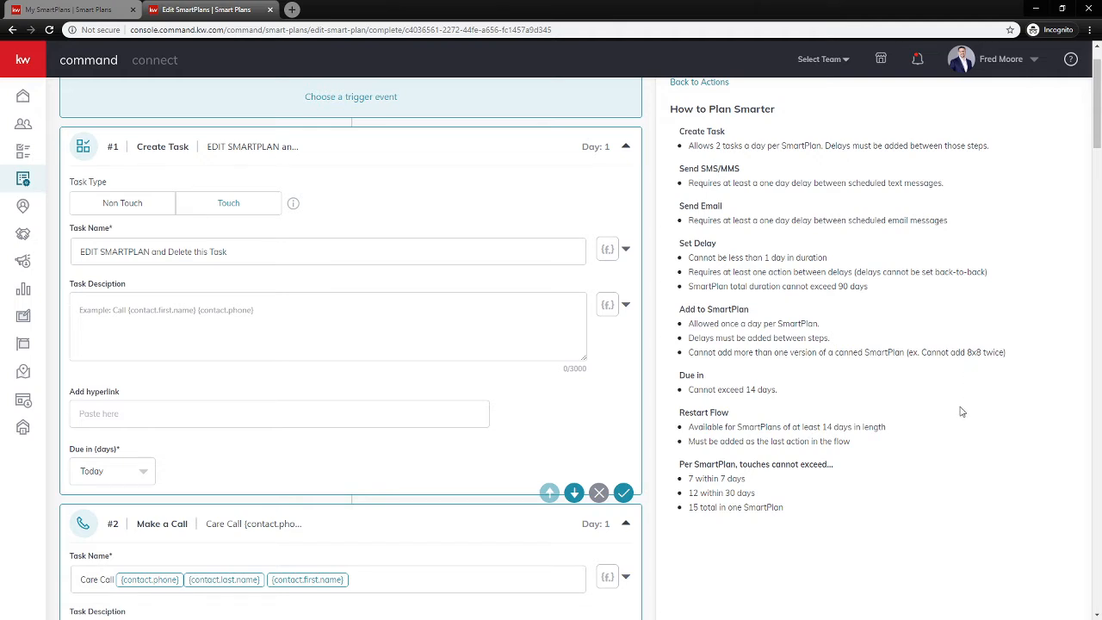
scroll(961, 411, "down", 1)
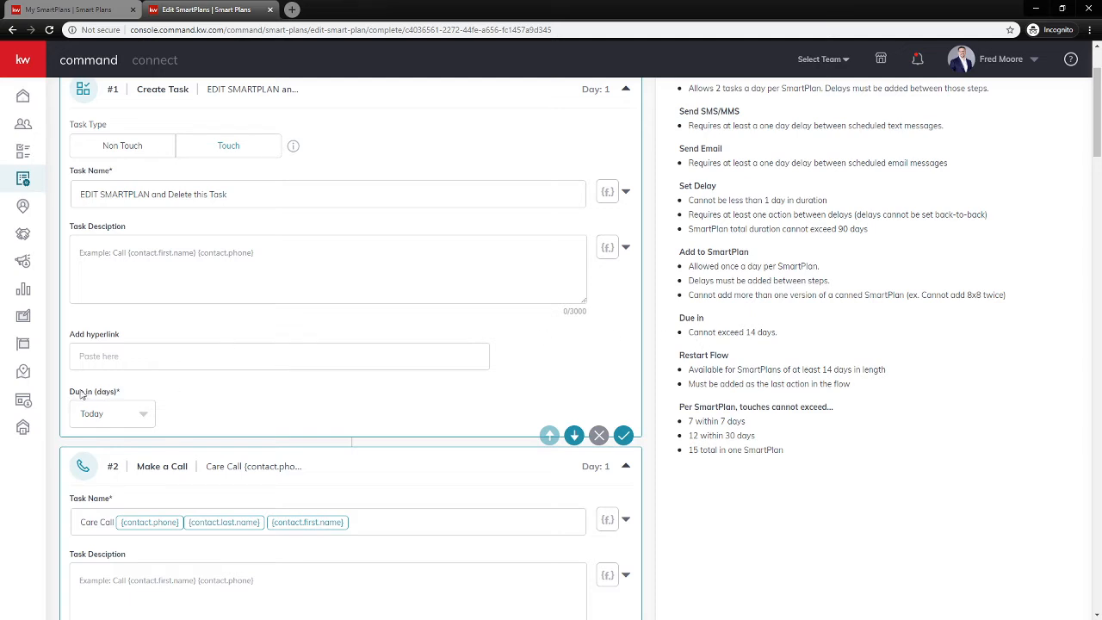
- Check the due-in day options of the first Create Task step and return from the building tips to the available actions
left_click(101, 418)
left_click(101, 417)
left_click(117, 416)
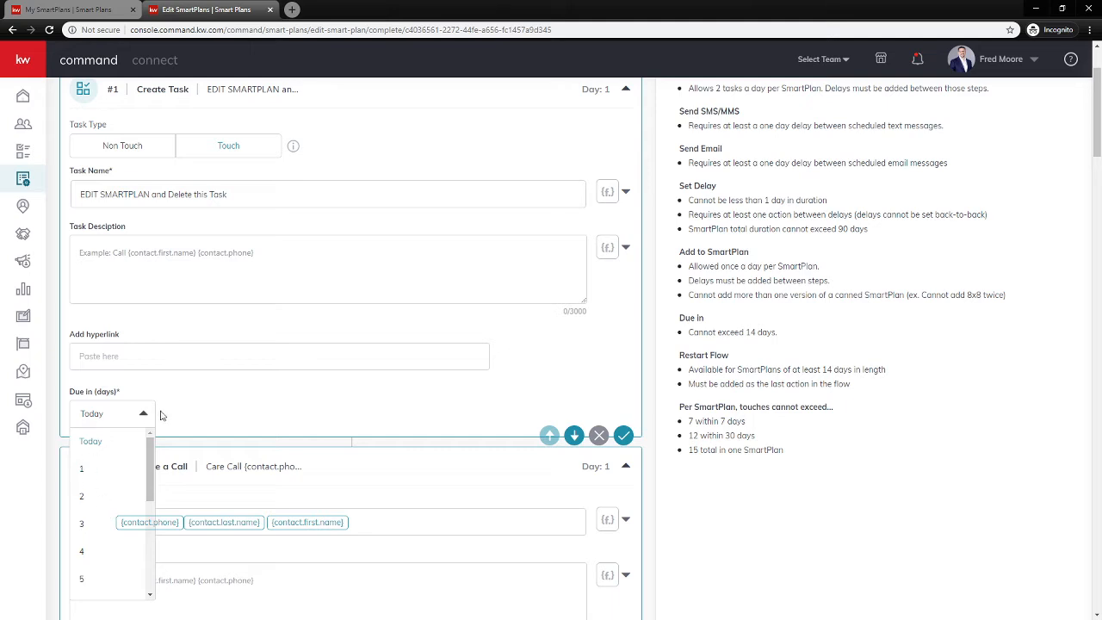
left_click(163, 415)
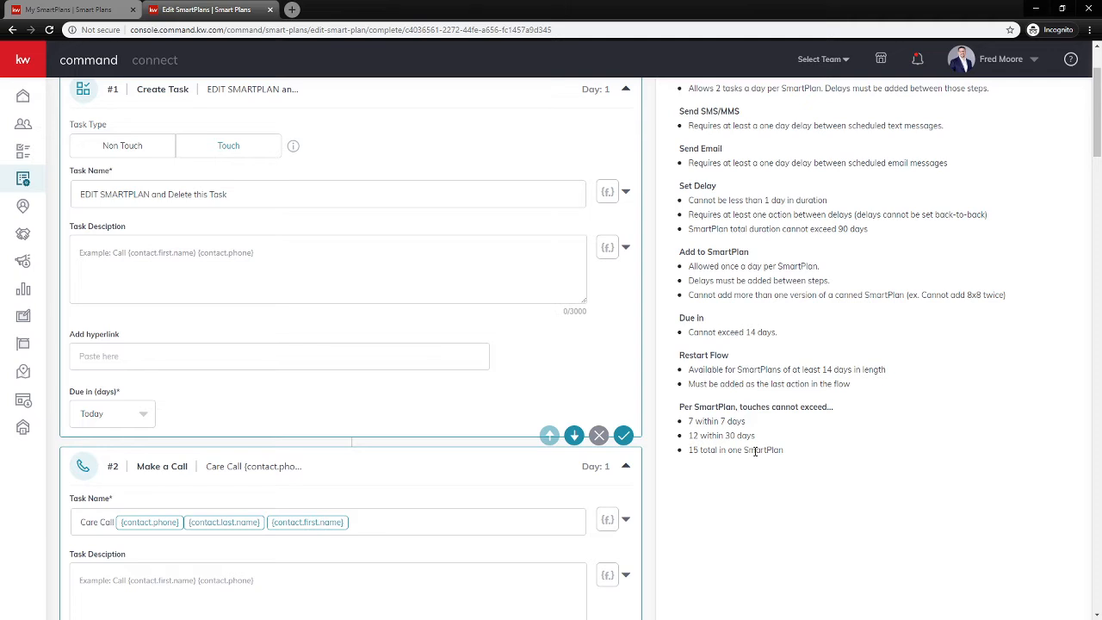
scroll(697, 412, "up", 3)
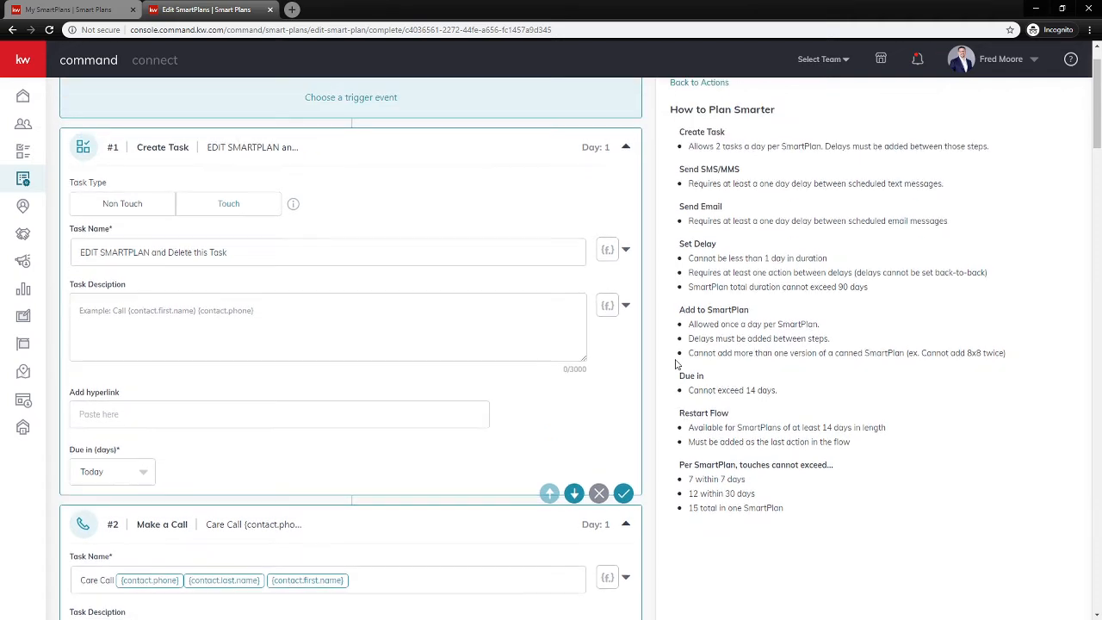
left_click(711, 141)
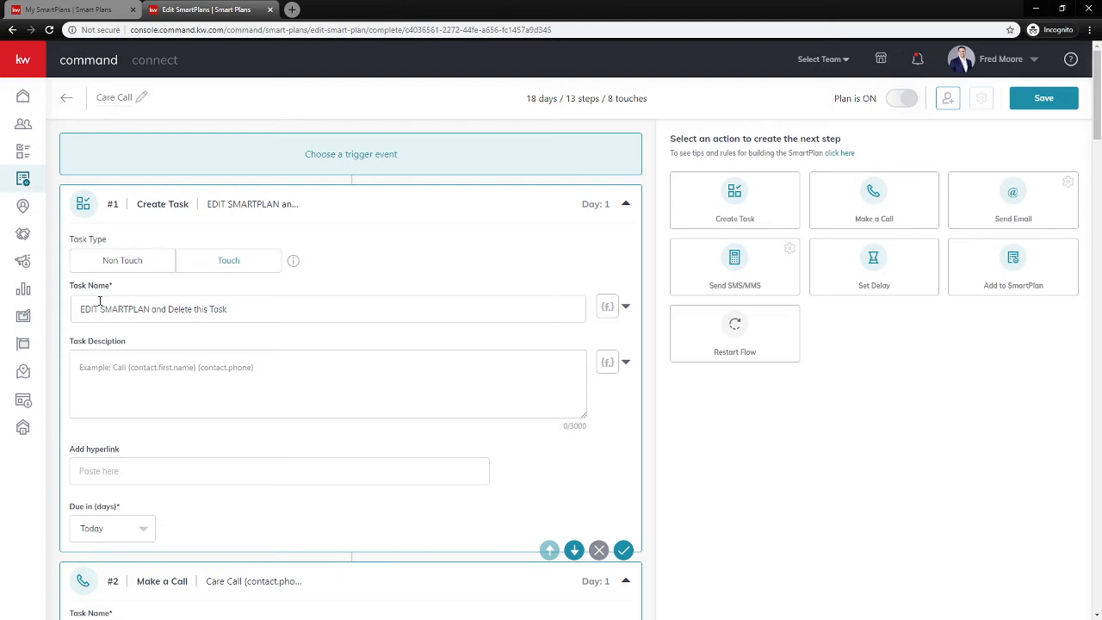
- Set the first Create Task step's type to Non Touch and examine its task name, leaving the text as it is
left_click(120, 262)
left_click(79, 309)
left_click_drag(266, 308, 64, 315)
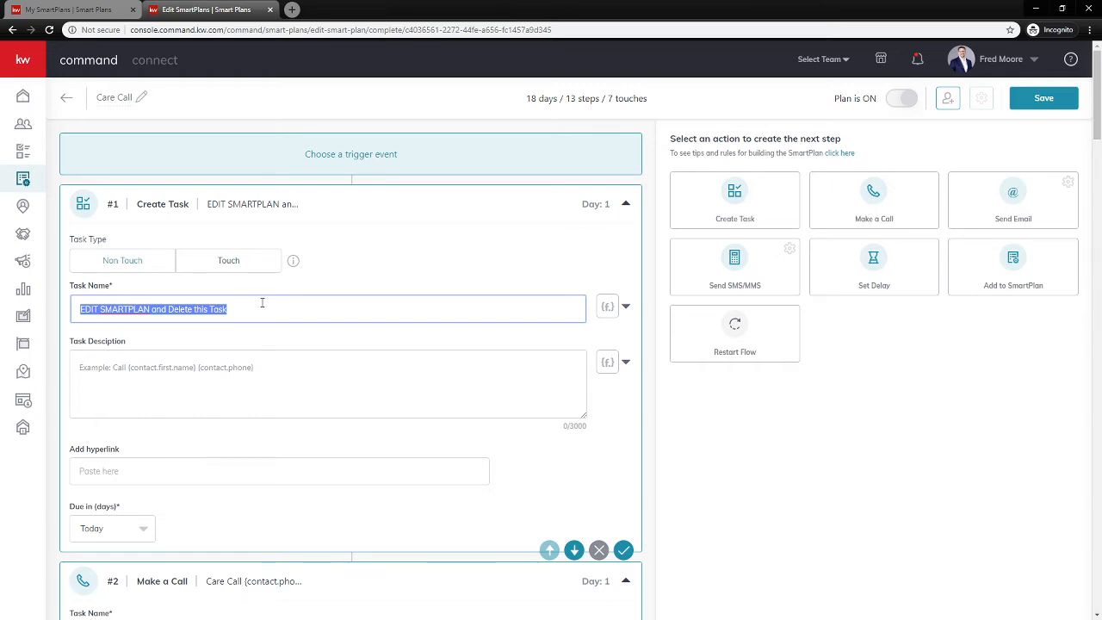
left_click(373, 262)
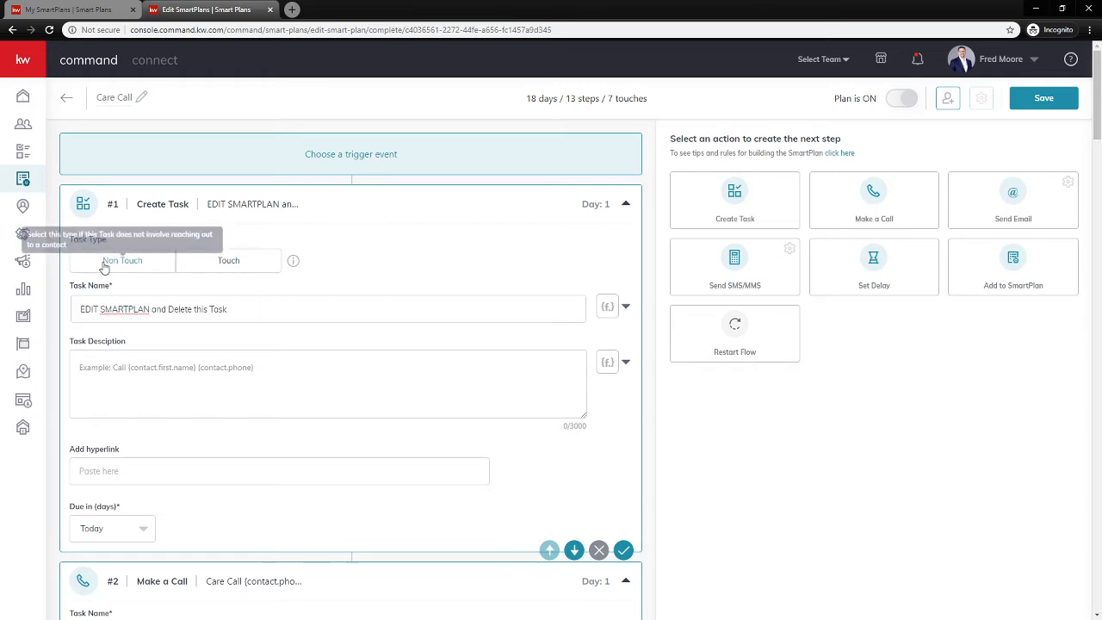
left_click_drag(258, 307, 81, 309)
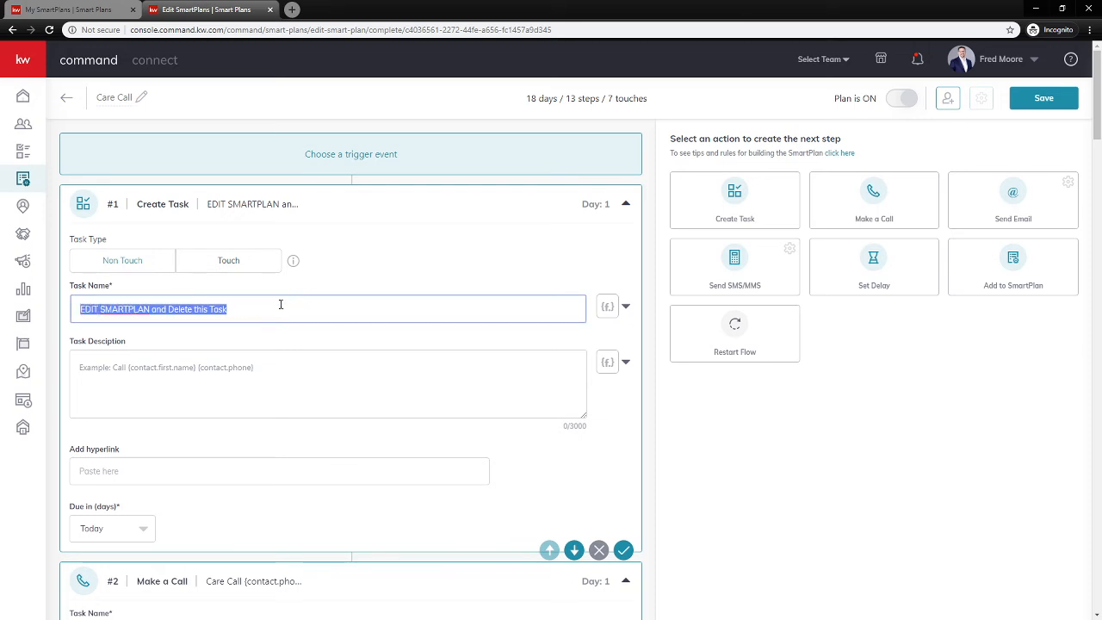
left_click(306, 311)
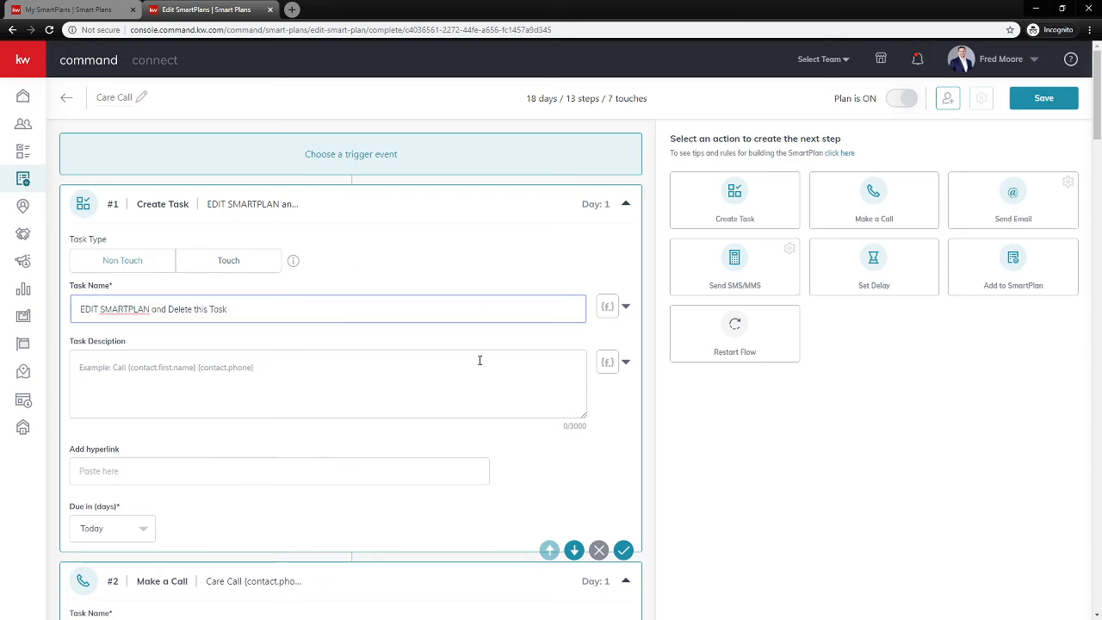
- Examine the task name of the first Make a Call step and the contact merge fields available for it
scroll(480, 362, "down", 2)
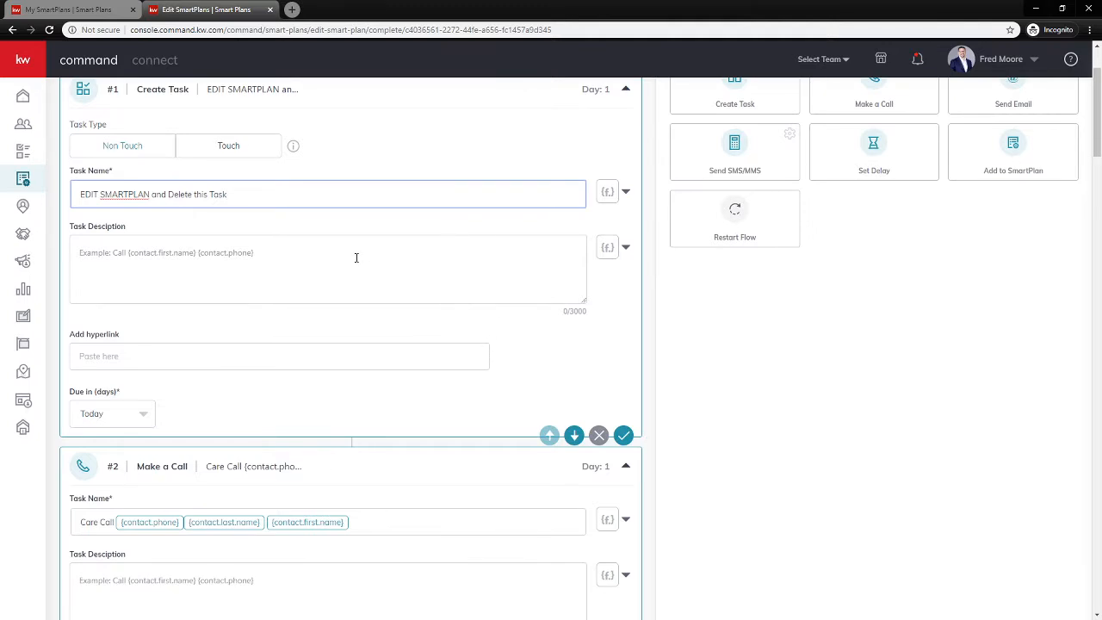
scroll(356, 258, "down", 5)
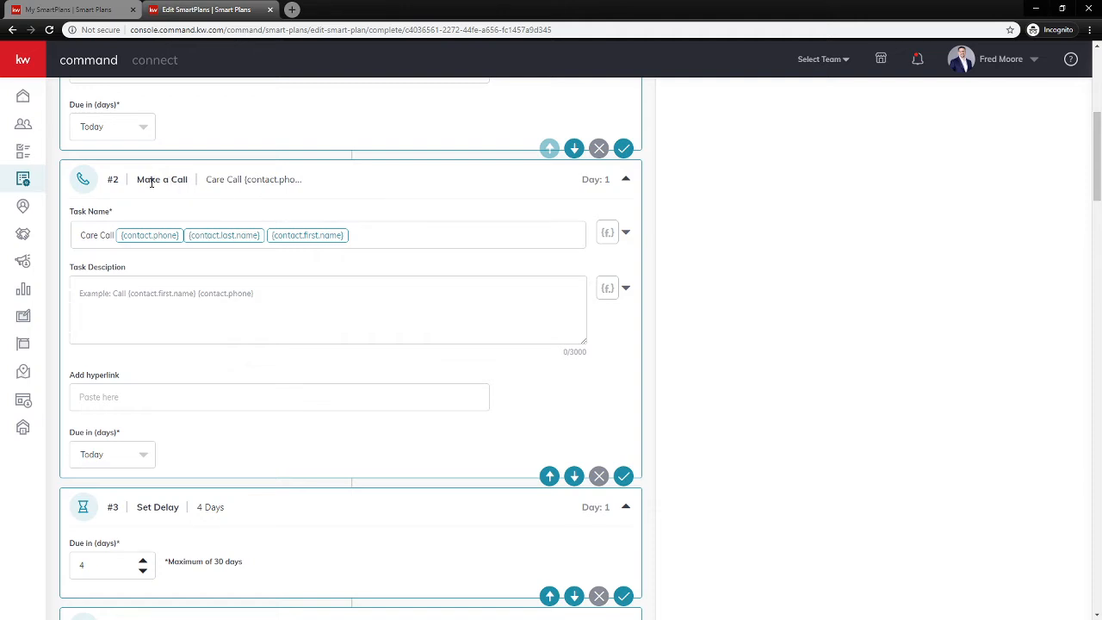
left_click(115, 239)
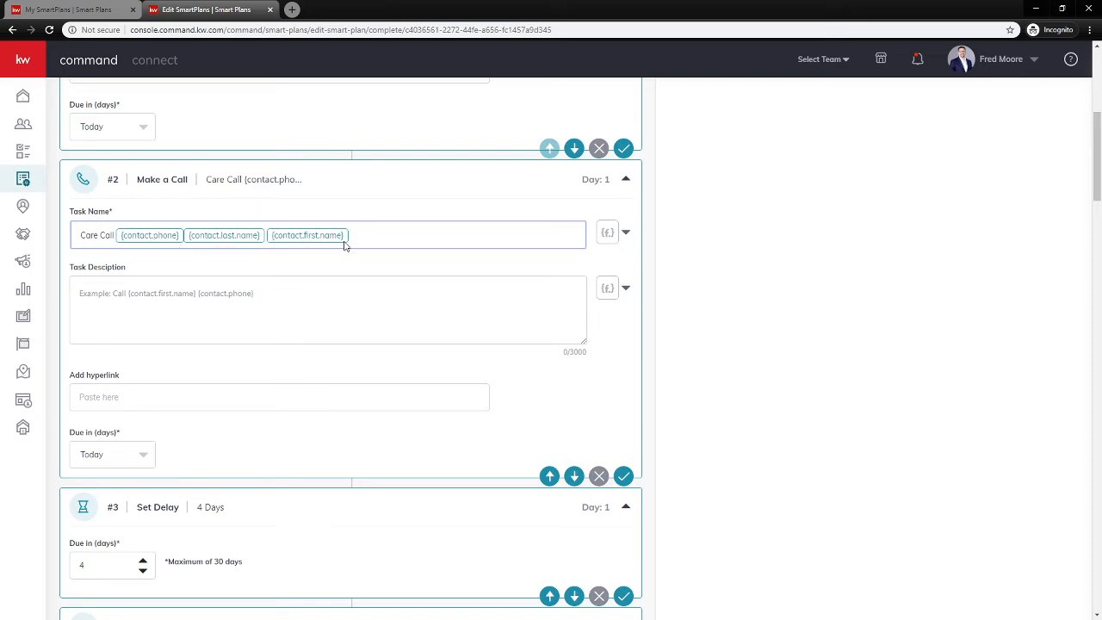
left_click(609, 235)
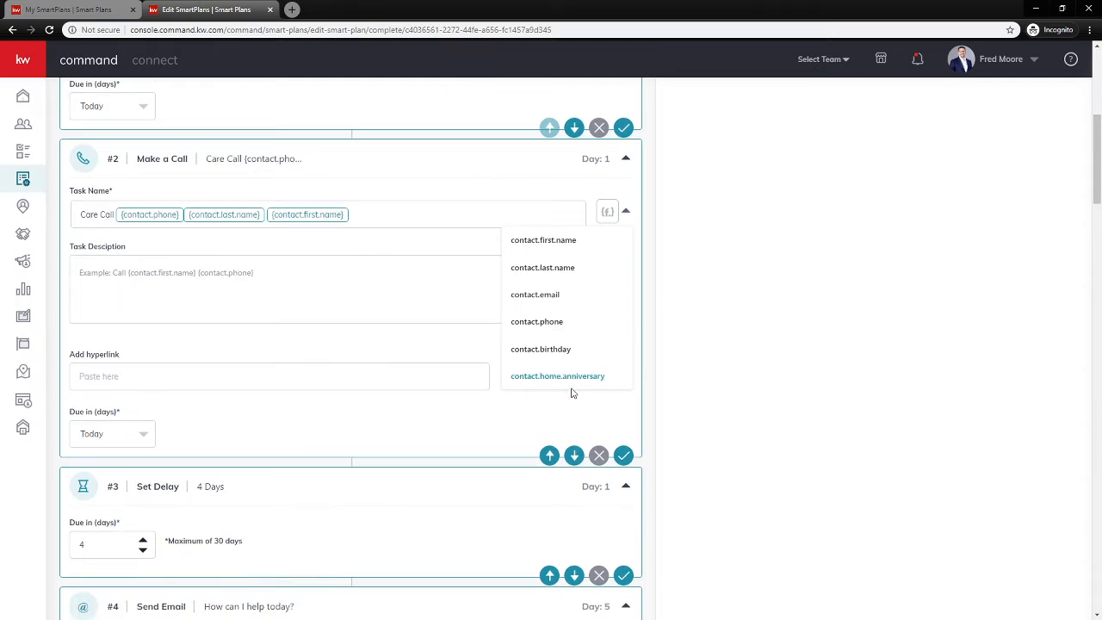
scroll(571, 388, "down", 1)
left_click(374, 179)
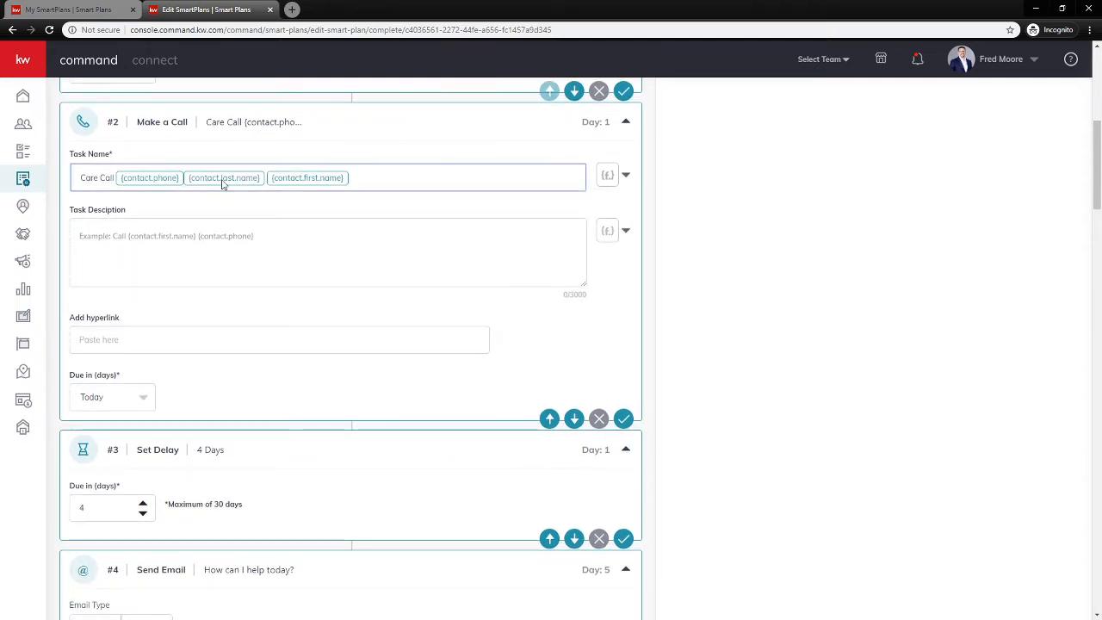
- Examine the Make a Call step's description and hyperlink fields and its due-in day options, keeping it due today
left_click(149, 258)
left_click(118, 341)
left_click(138, 403)
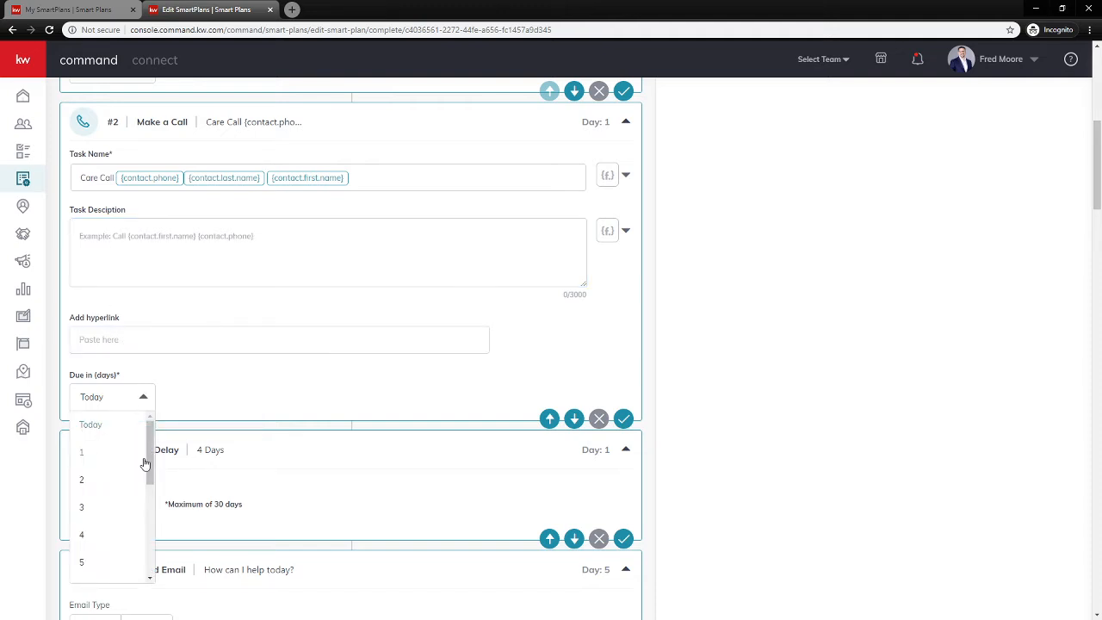
left_click_drag(148, 458, 149, 426)
left_click(208, 386)
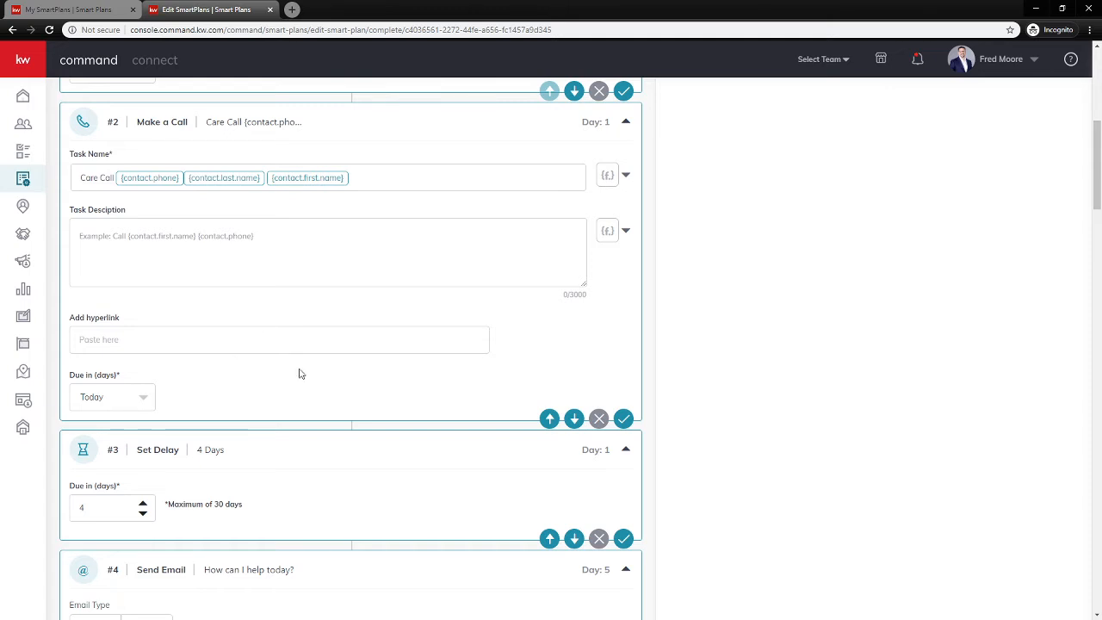
- Examine the first Set Delay step and the "How can I help today?" Send Email step, including the merge fields available for its content
scroll(209, 457, "down", 2)
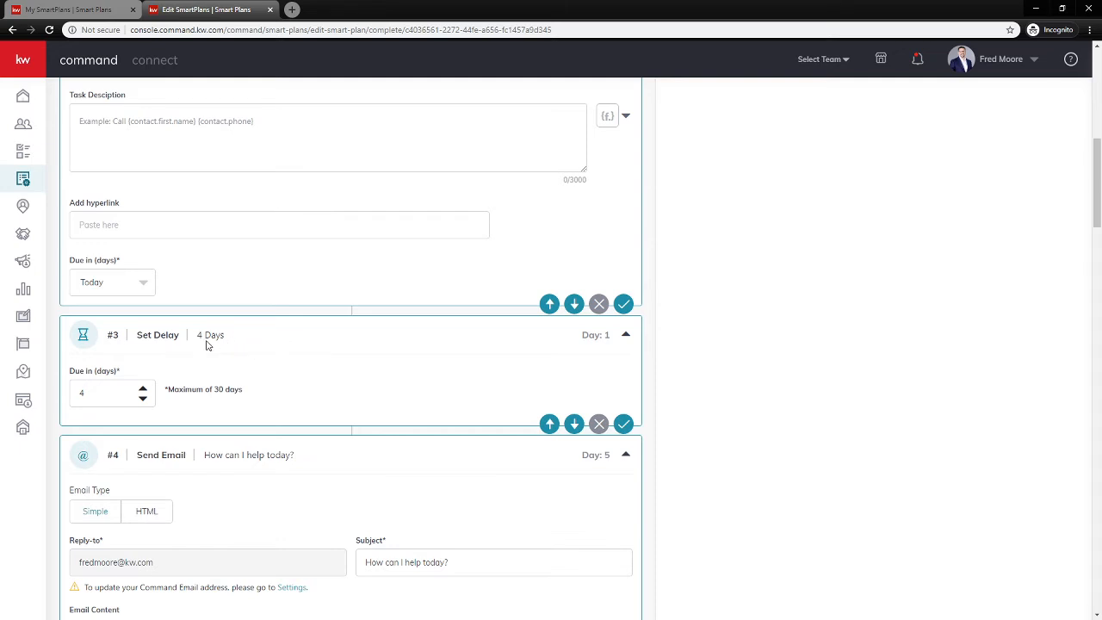
scroll(228, 343, "down", 2)
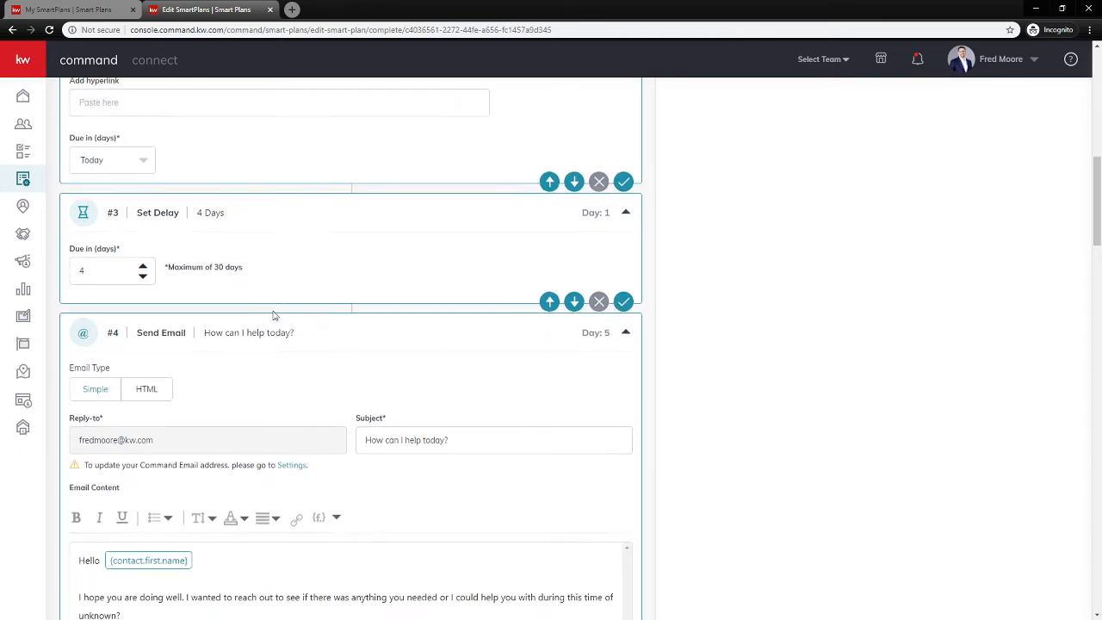
scroll(273, 315, "down", 2)
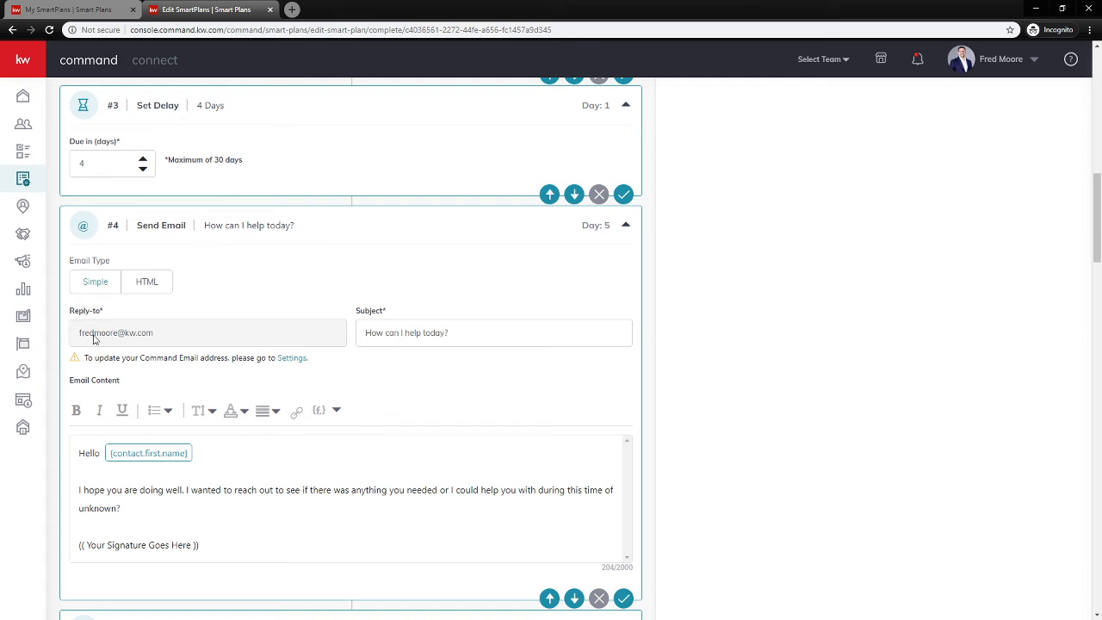
scroll(236, 332, "down", 1)
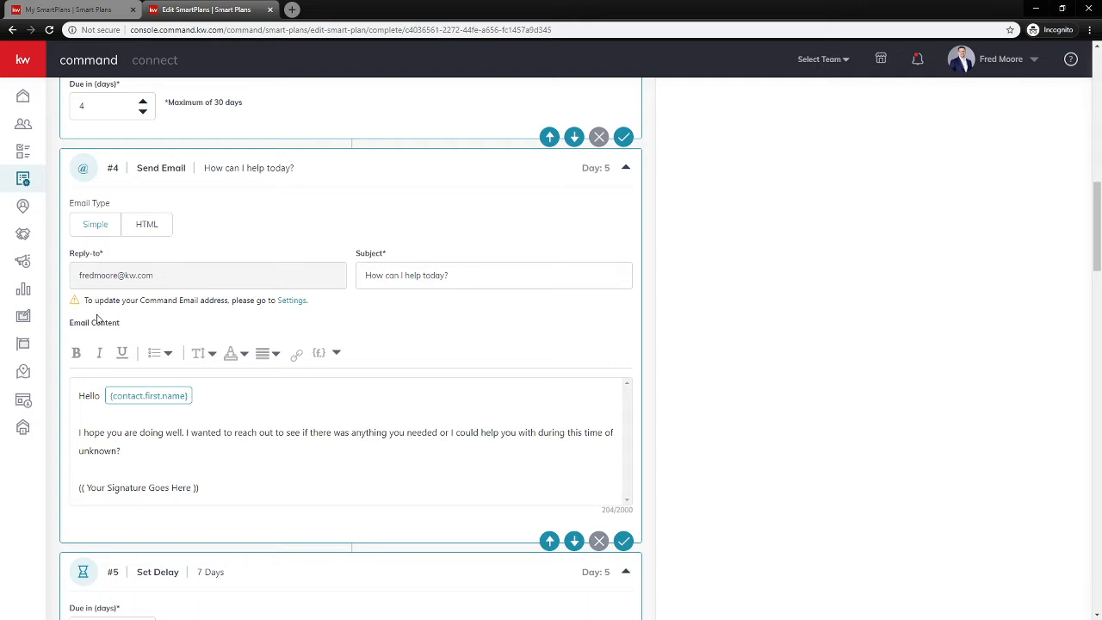
scroll(112, 413, "down", 1)
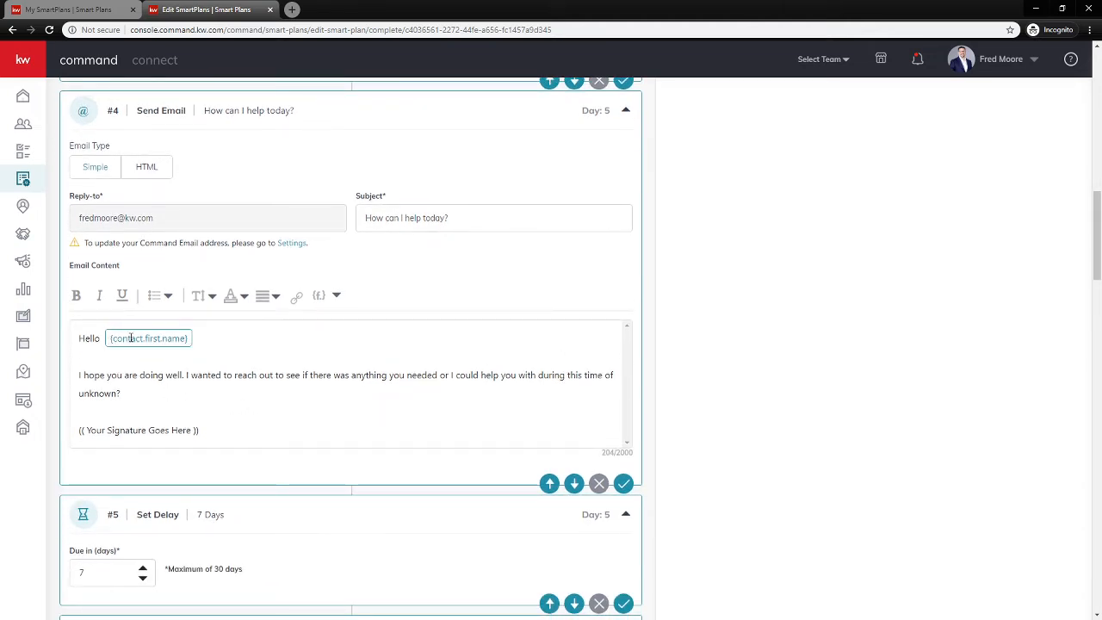
left_click(336, 296)
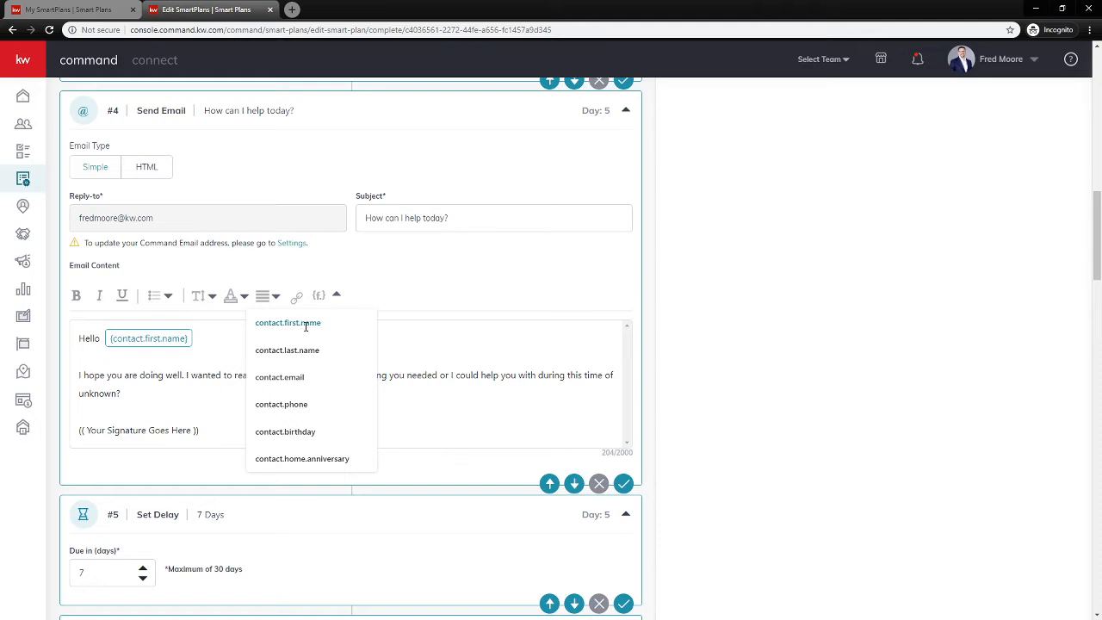
left_click(437, 349)
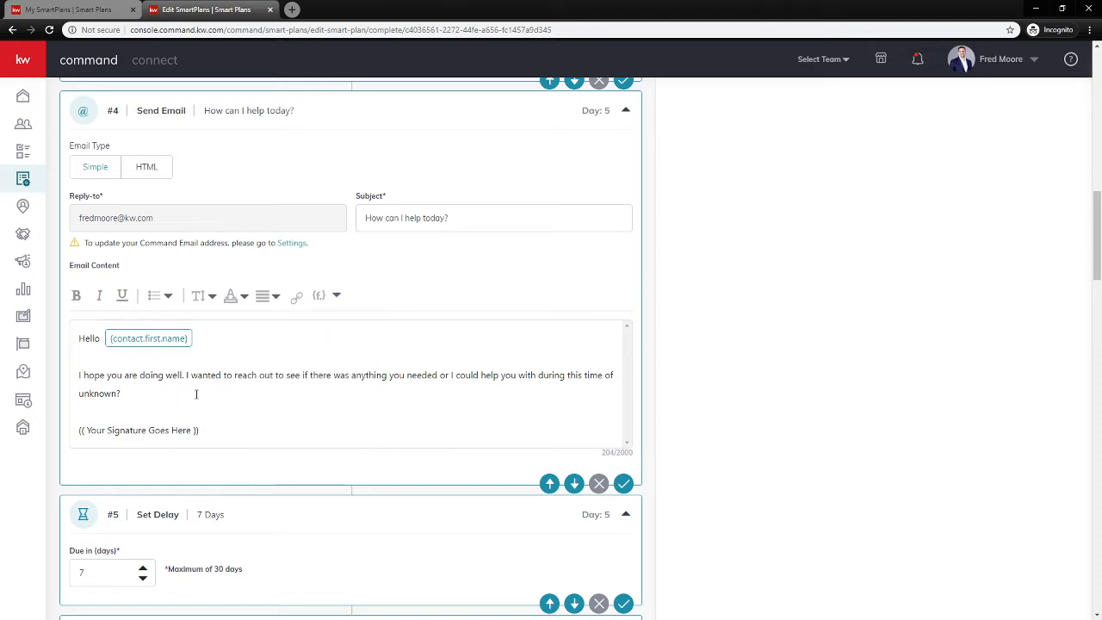
left_click(456, 400)
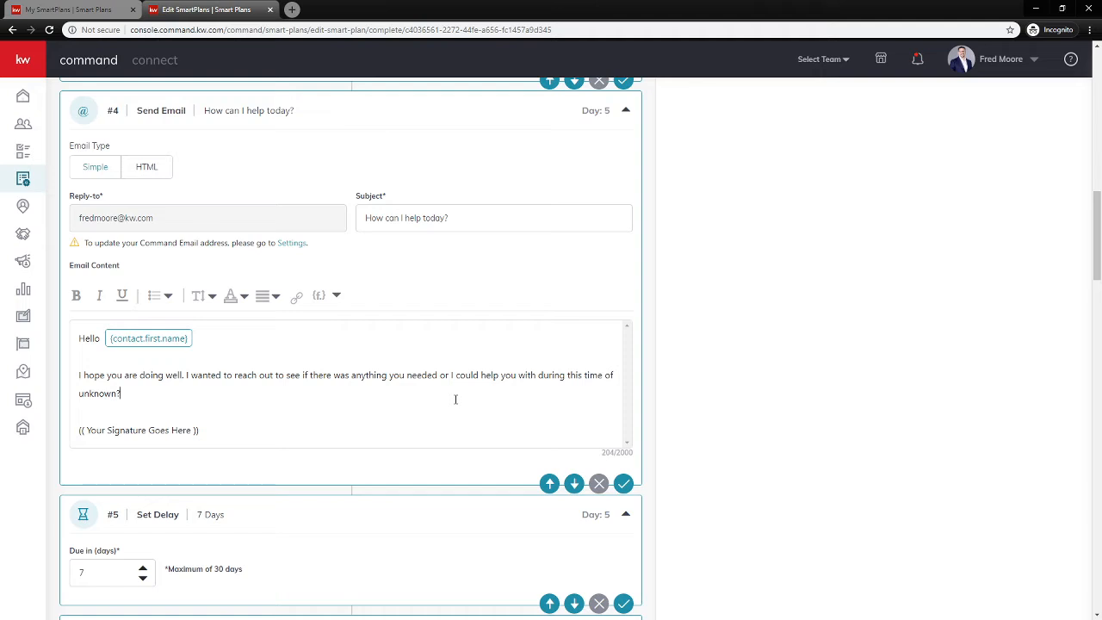
- Examine the signature placeholder at the end of the "How can I help today?" email and recheck the steps before it
left_click_drag(199, 430, 76, 431)
left_click(233, 414)
scroll(259, 373, "up", 1)
scroll(259, 373, "up", 10)
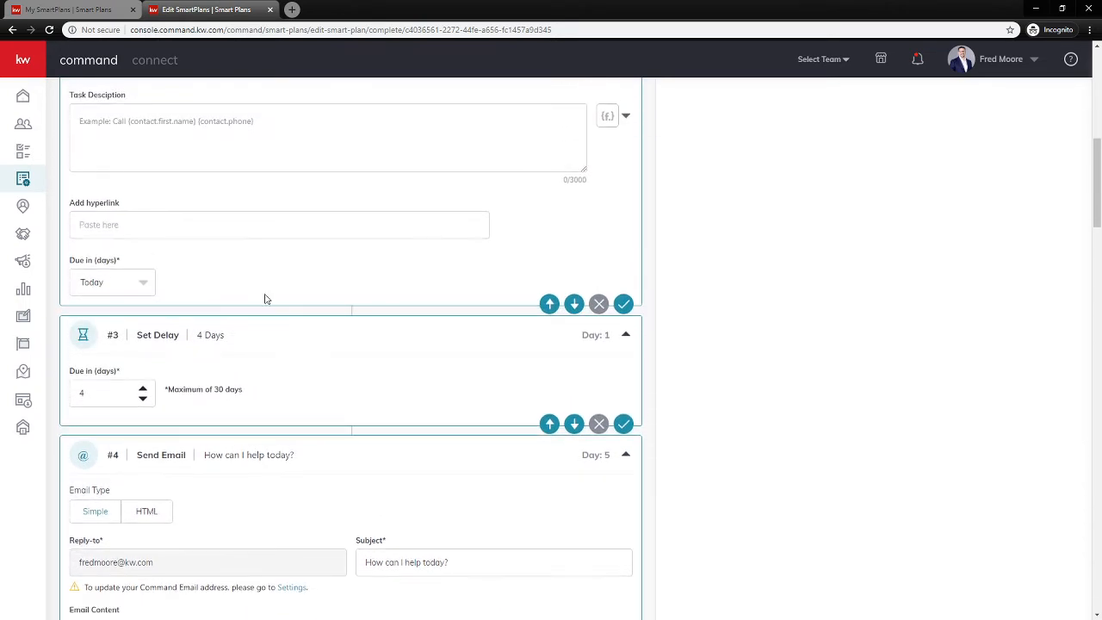
scroll(203, 217, "up", 2)
scroll(199, 215, "down", 12)
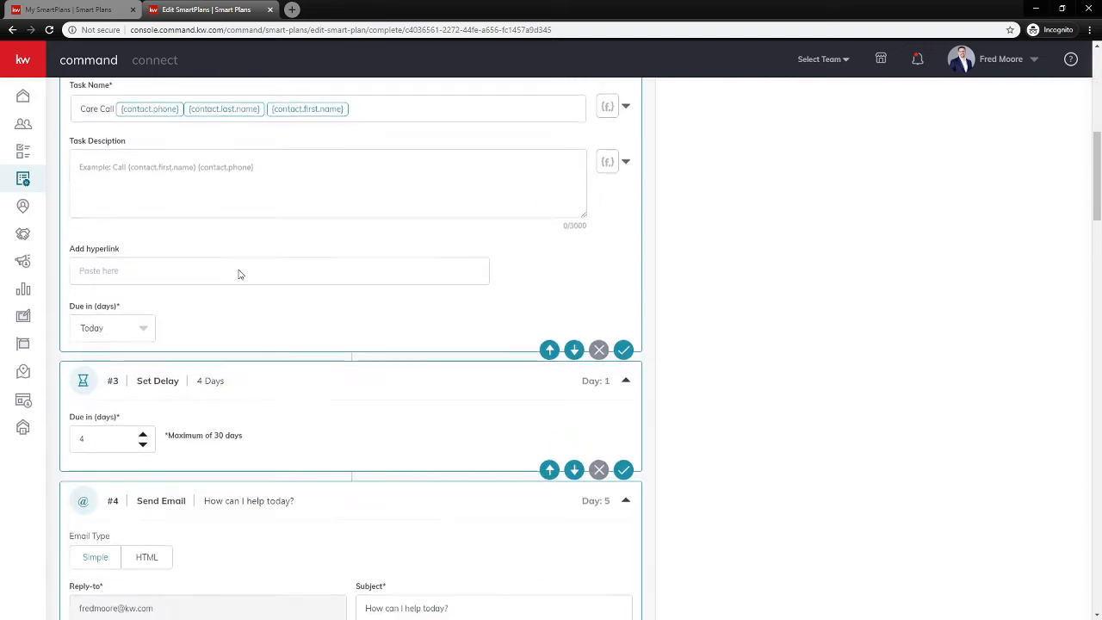
left_click_drag(215, 261, 74, 258)
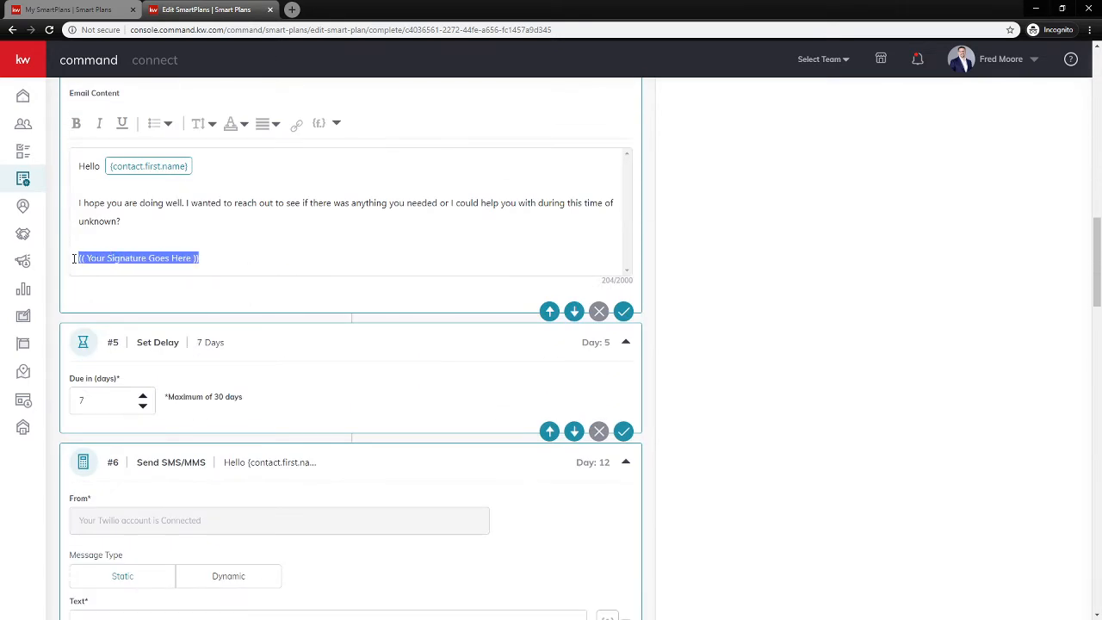
- Add the line "To unsubscribe click here" below the signature placeholder in the email content, correcting its misspelled words
left_click(221, 257)
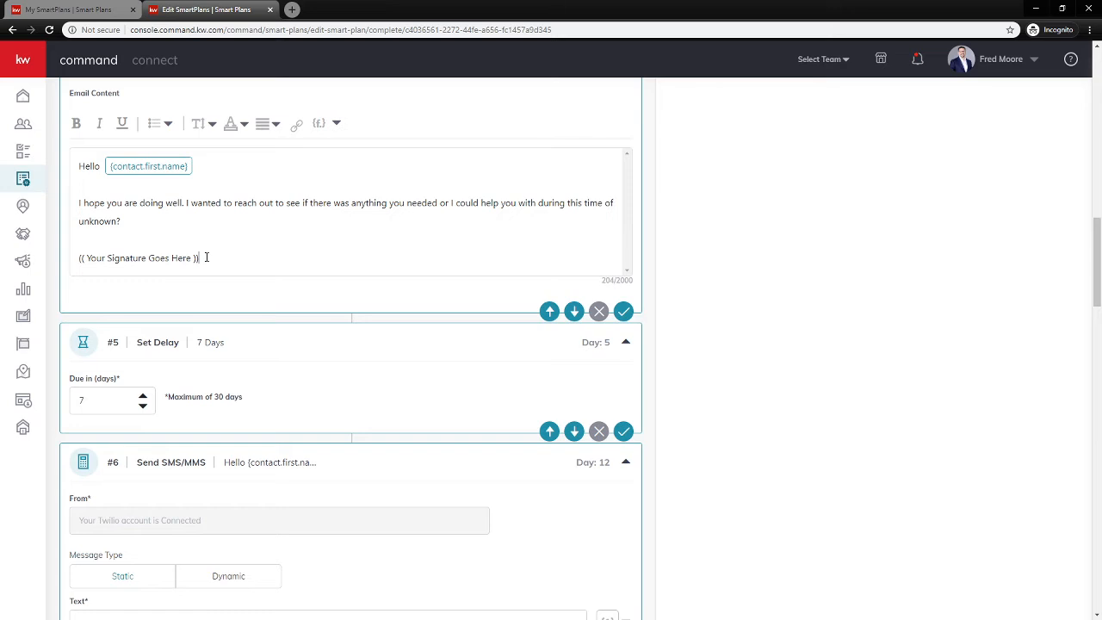
key("Return")
type("To u")
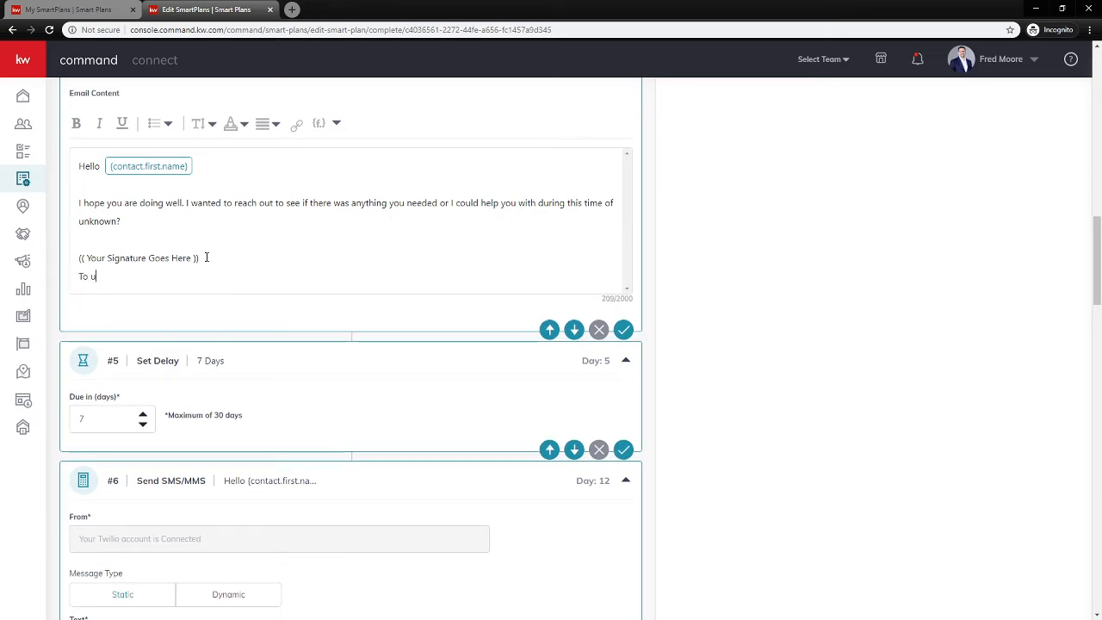
type("bnsubscirbe click ehre")
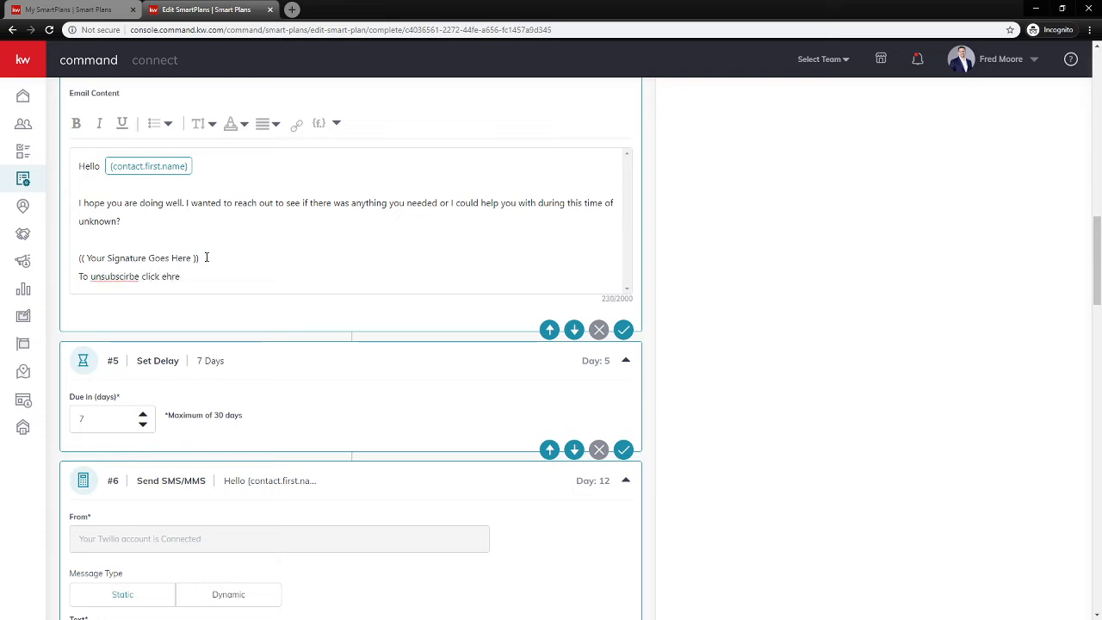
right_click(123, 282)
left_click(155, 290)
right_click(168, 276)
left_click(185, 286)
- Underline the word "unsubscribe" in the new email line and change its text colour to blue
left_click_drag(142, 276, 92, 276)
left_click(121, 123)
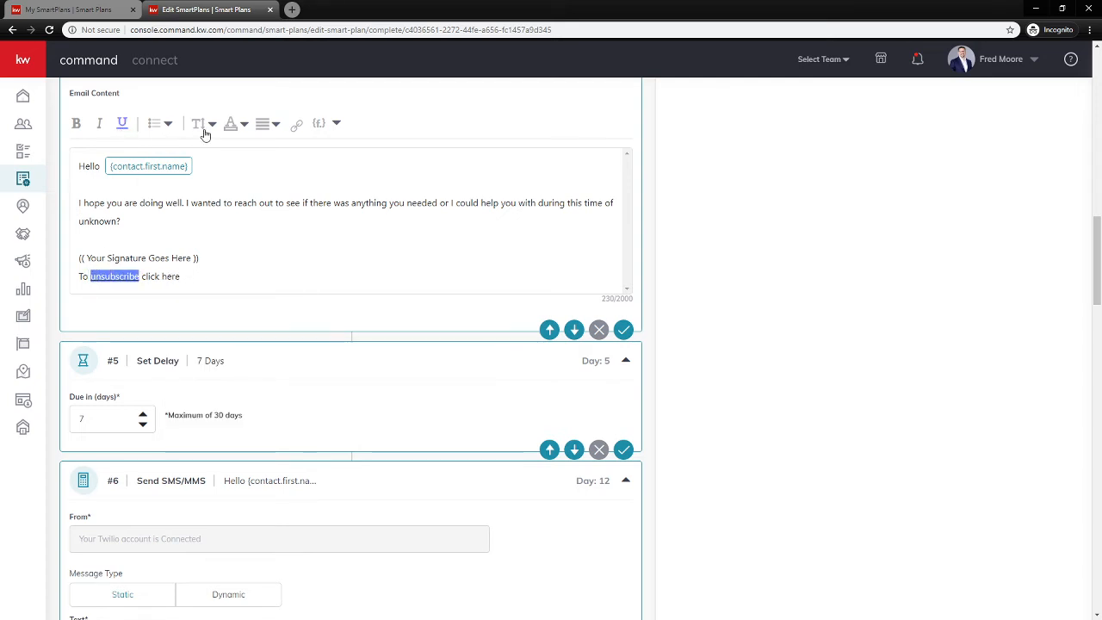
left_click(230, 126)
left_click(238, 168)
left_click(232, 264)
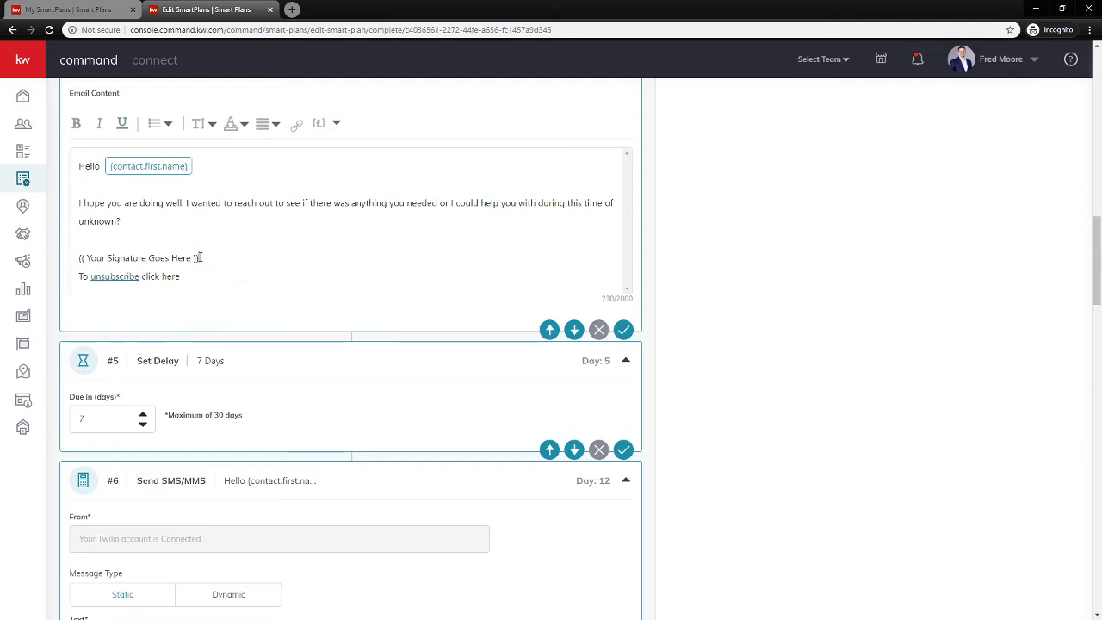
- Delete the text "To unsubscribe click here" from below the signature placeholder
left_click_drag(199, 257, 78, 258)
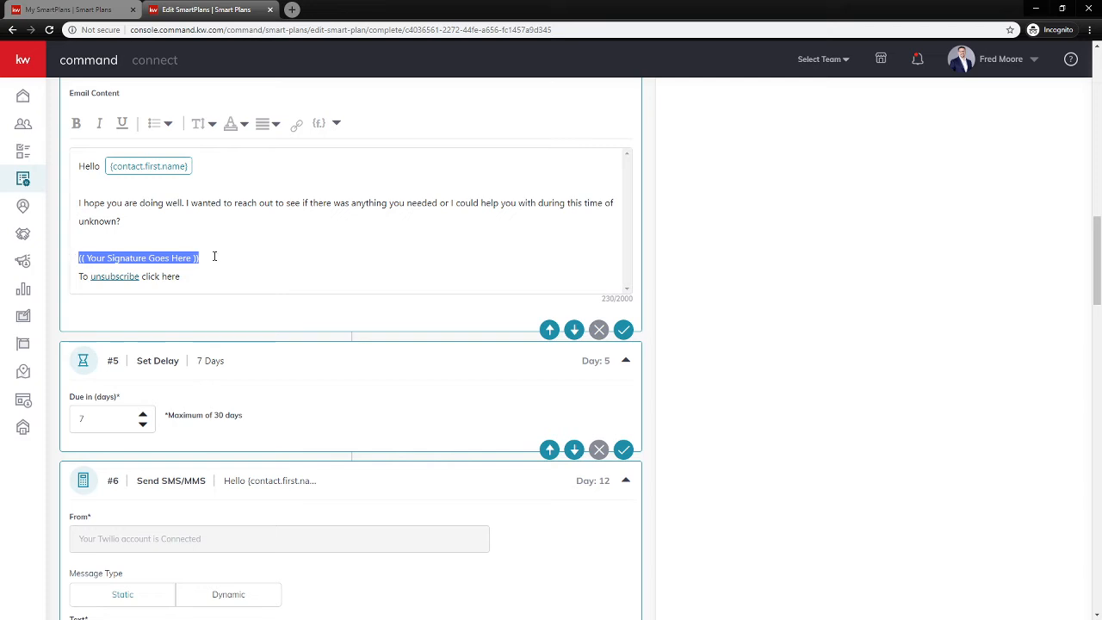
left_click_drag(177, 275, 74, 275)
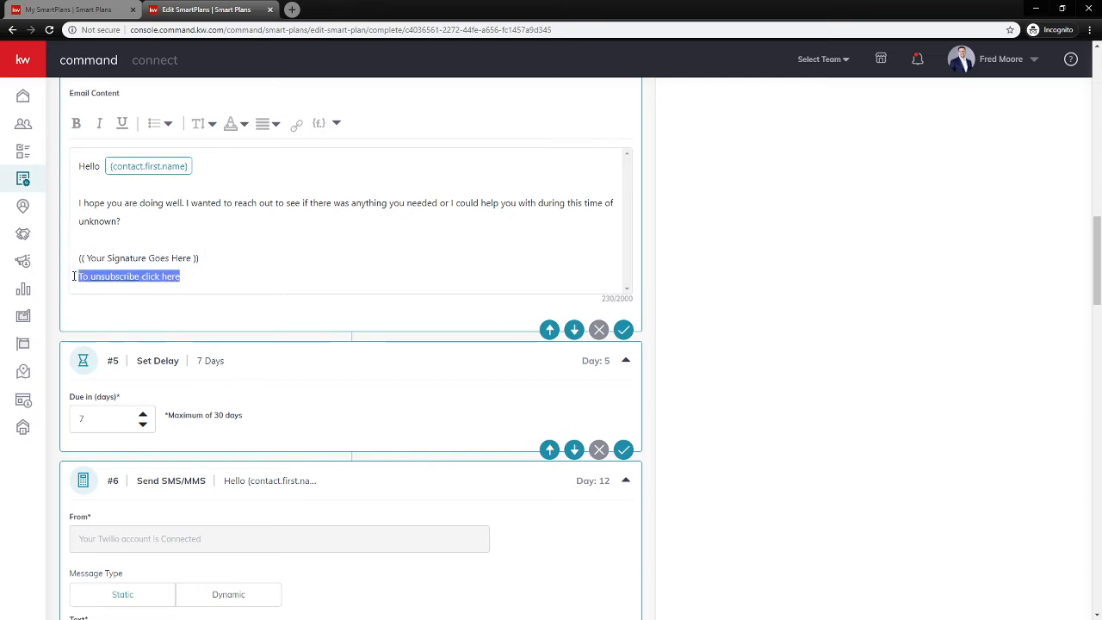
key("BackSpace")
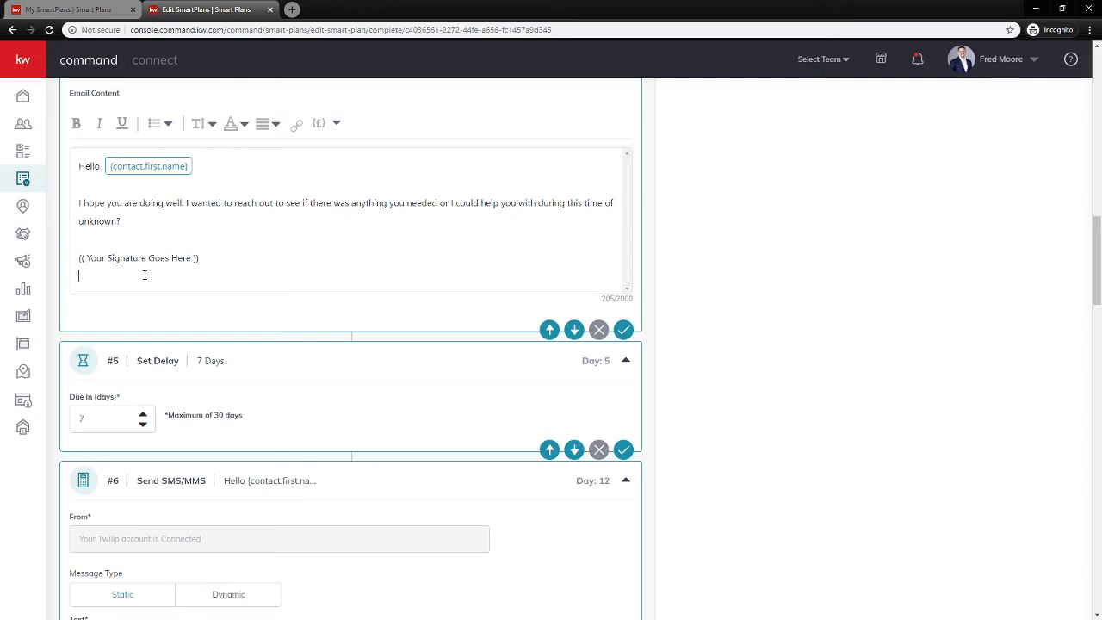
- Write the sample signature lines "Name", "Phone", "Email" and "Website" below the signature placeholder
type("Name")
key("Return")
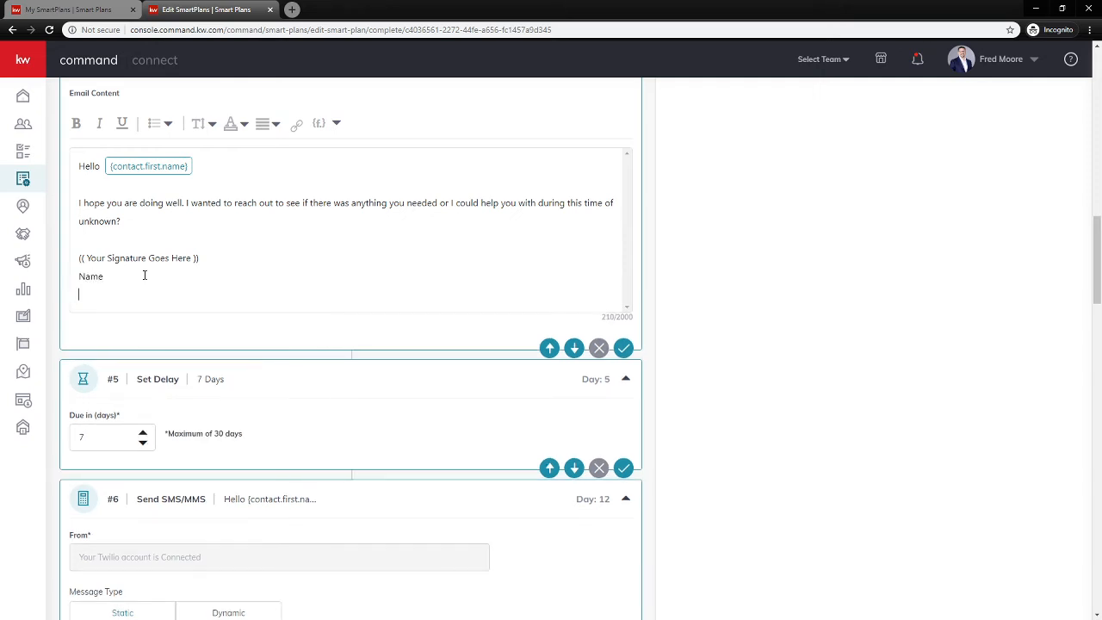
type("Phone")
key("Return")
type("Ema")
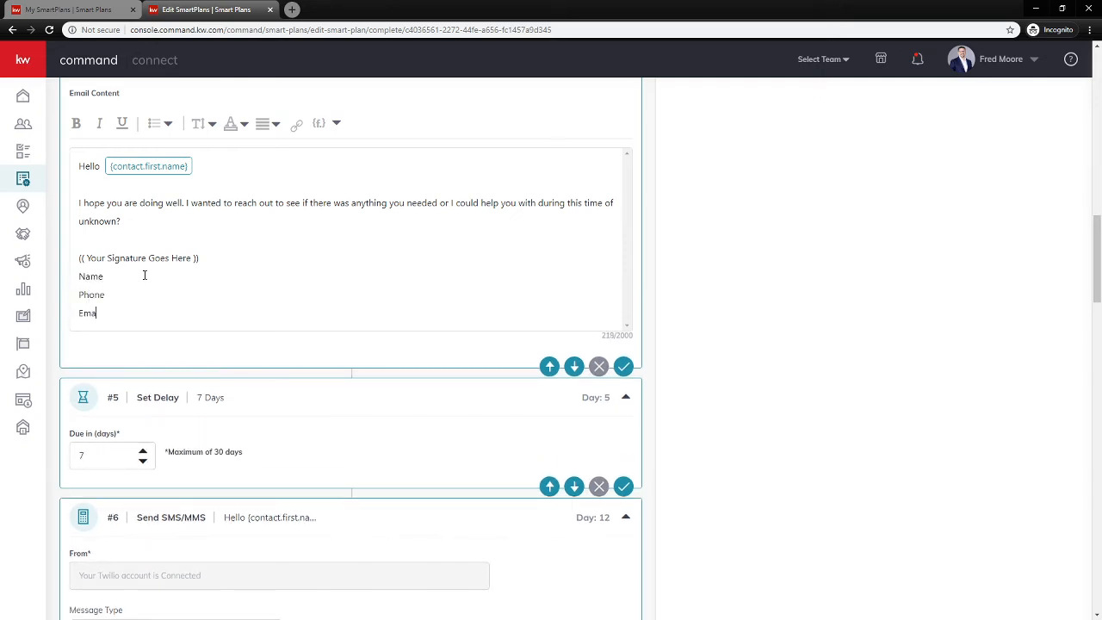
type("il")
key("Return")
type("Website")
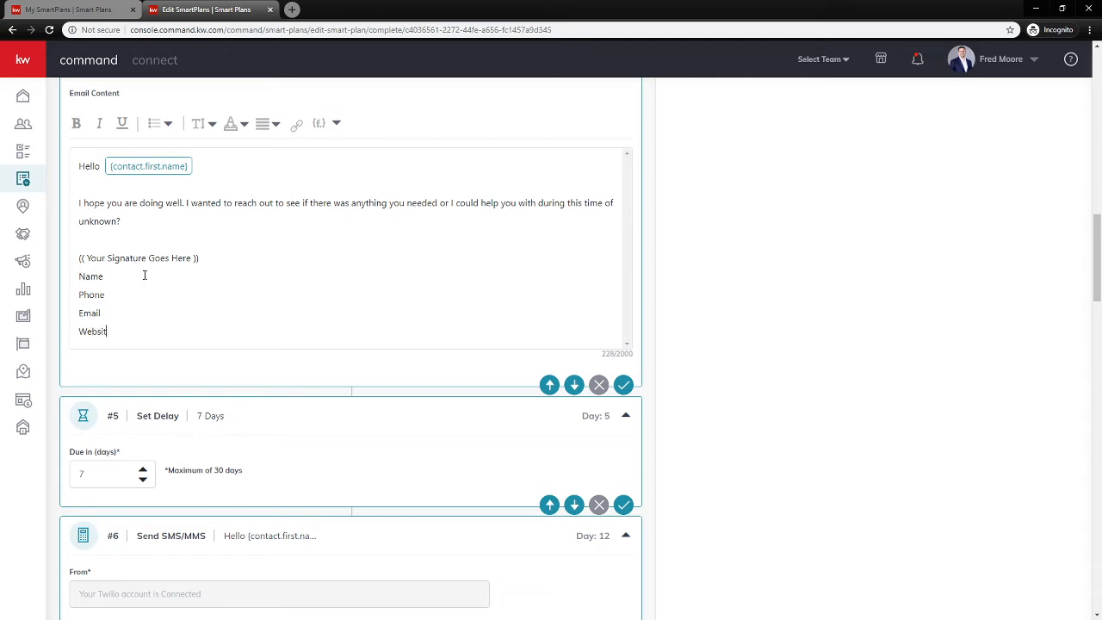
- Continue the sample signature with the lines "Lic #", "DBA", "etc" and the start of an unsubscribe line
key("Return")
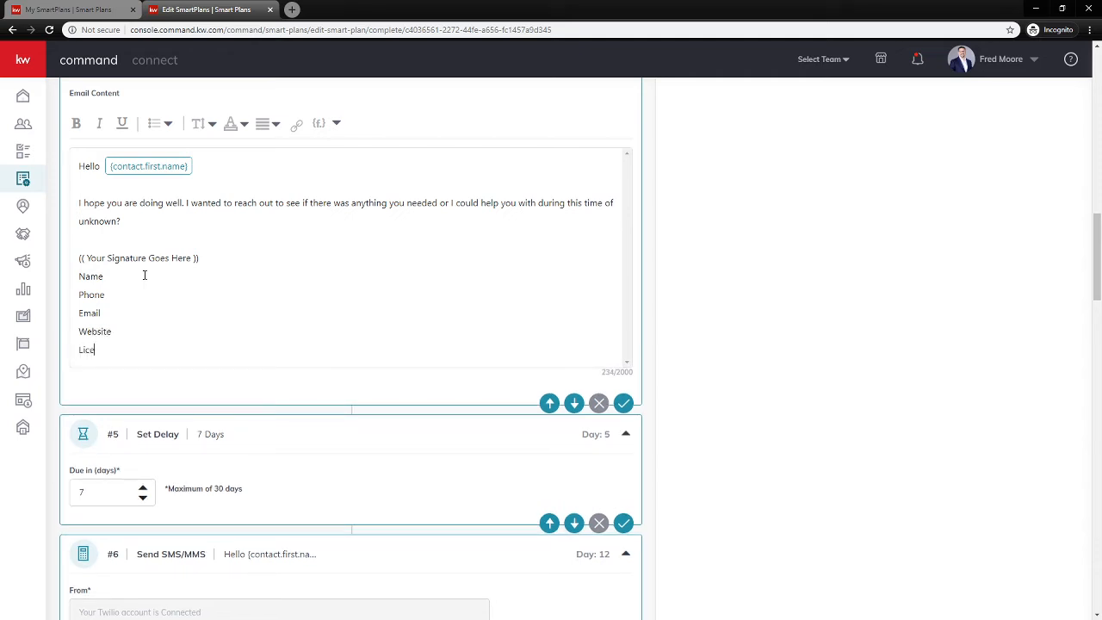
key("BackSpace")
key("BackSpace")
type("#")
key("Return")
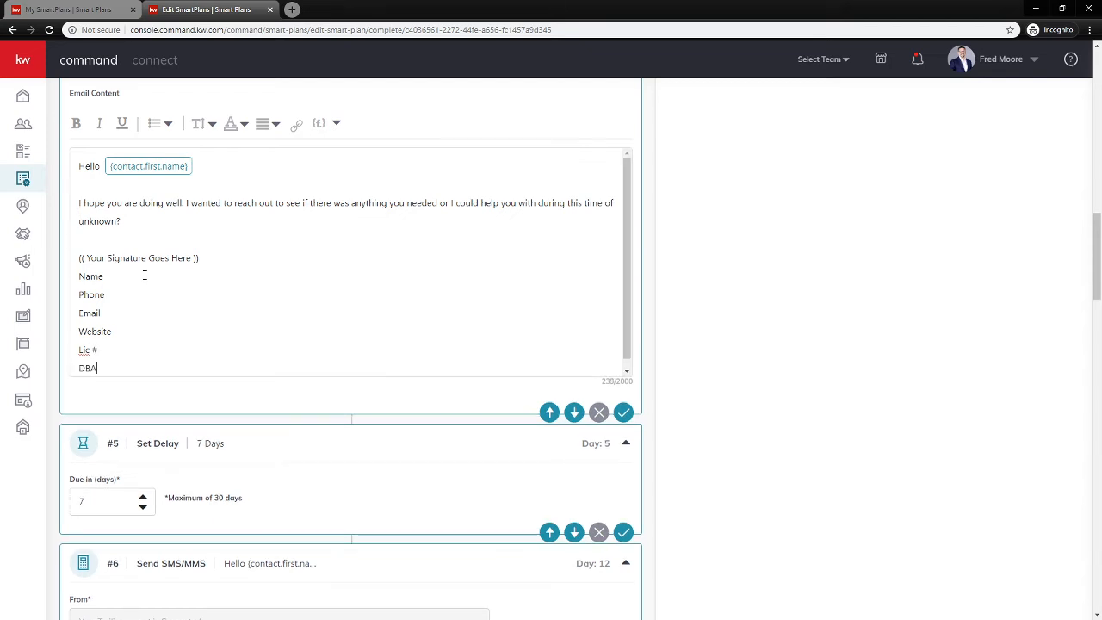
key("Return")
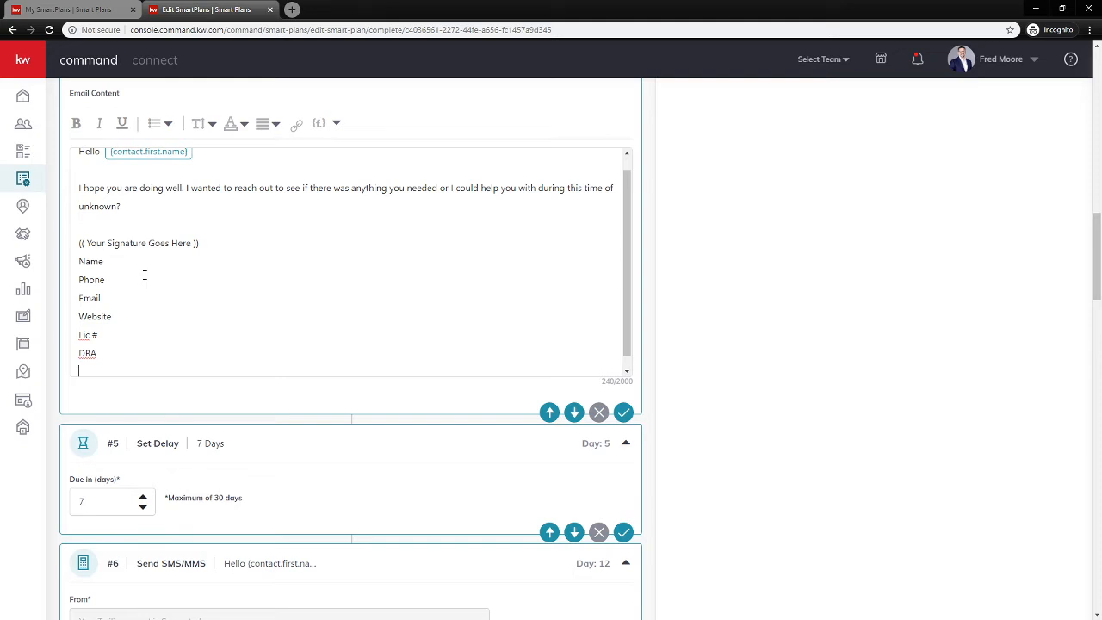
type("etc")
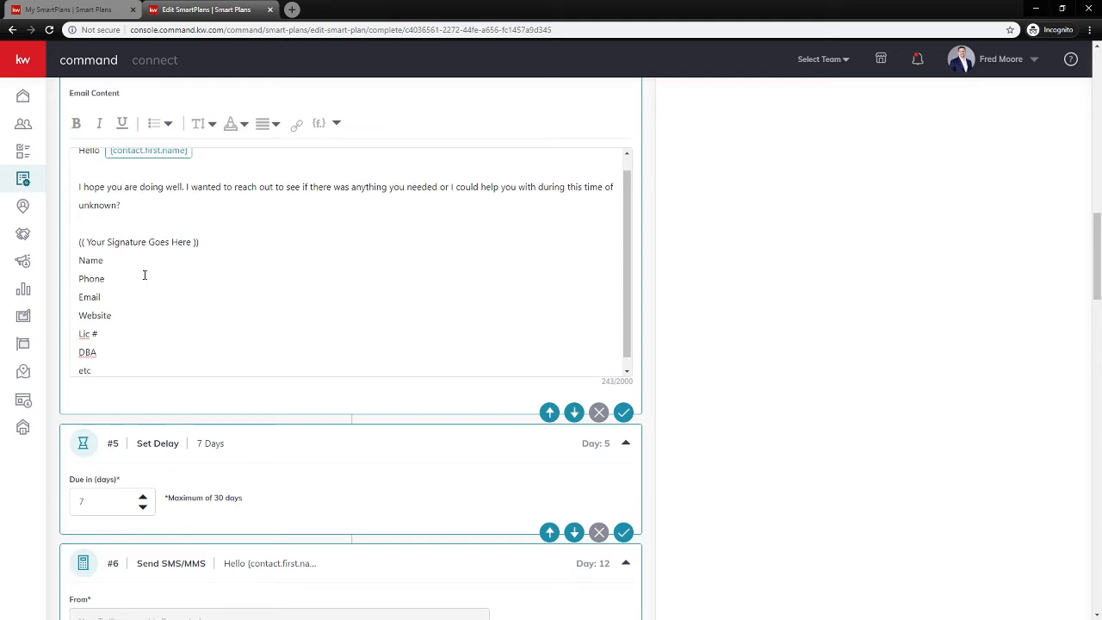
key("Return")
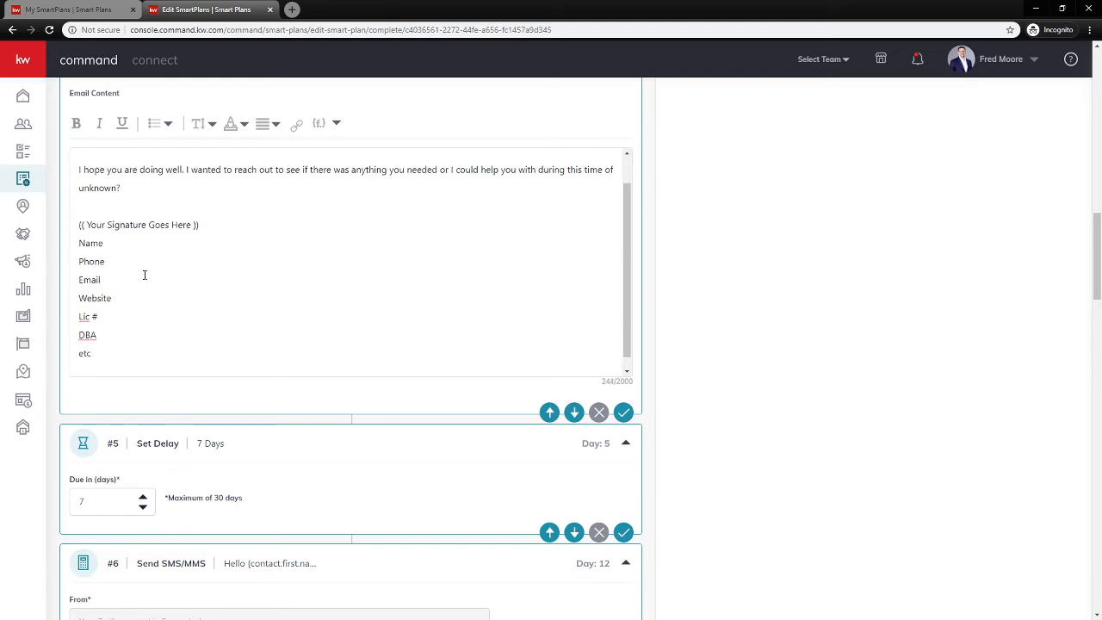
type("un")
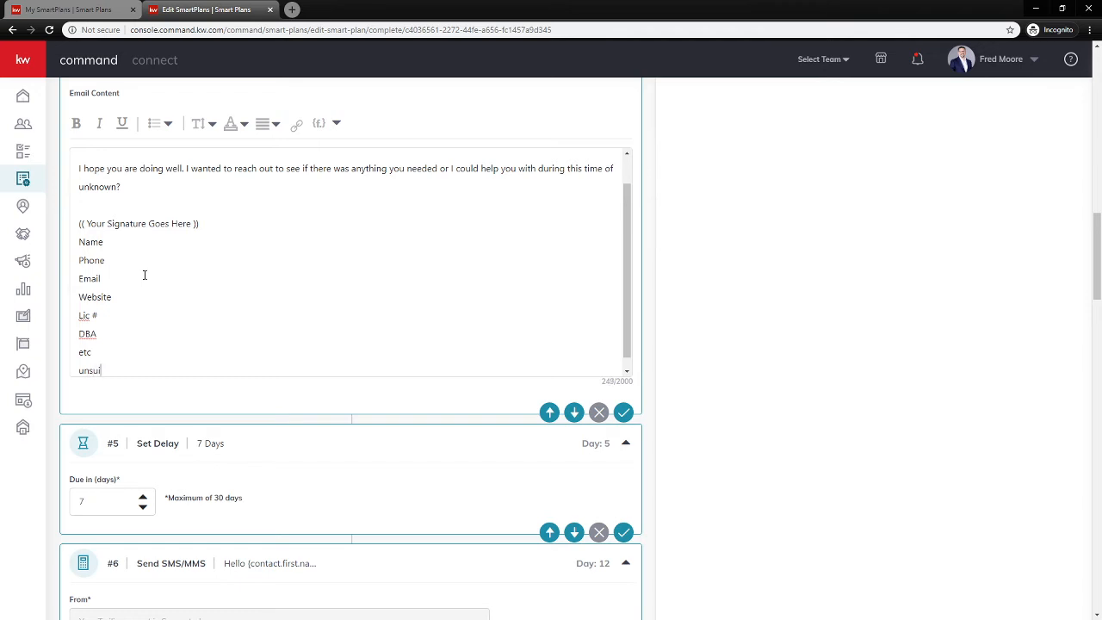
type("sub")
- Remove all the sample signature lines and the empty line below the signature placeholder
left_click_drag(112, 372, 76, 246)
key("BackSpace")
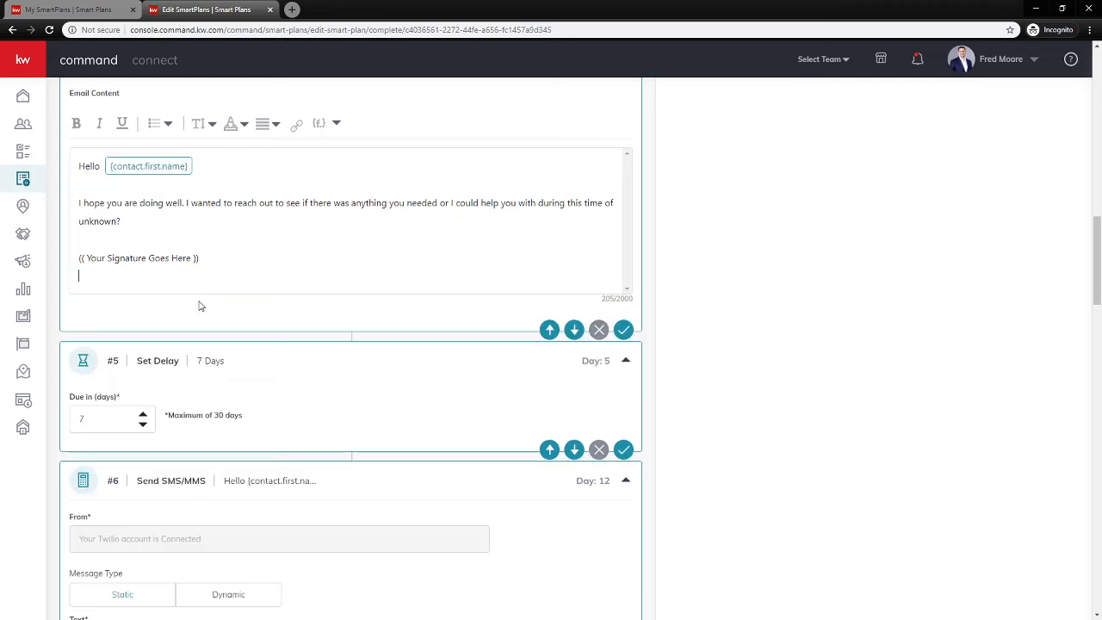
key("BackSpace")
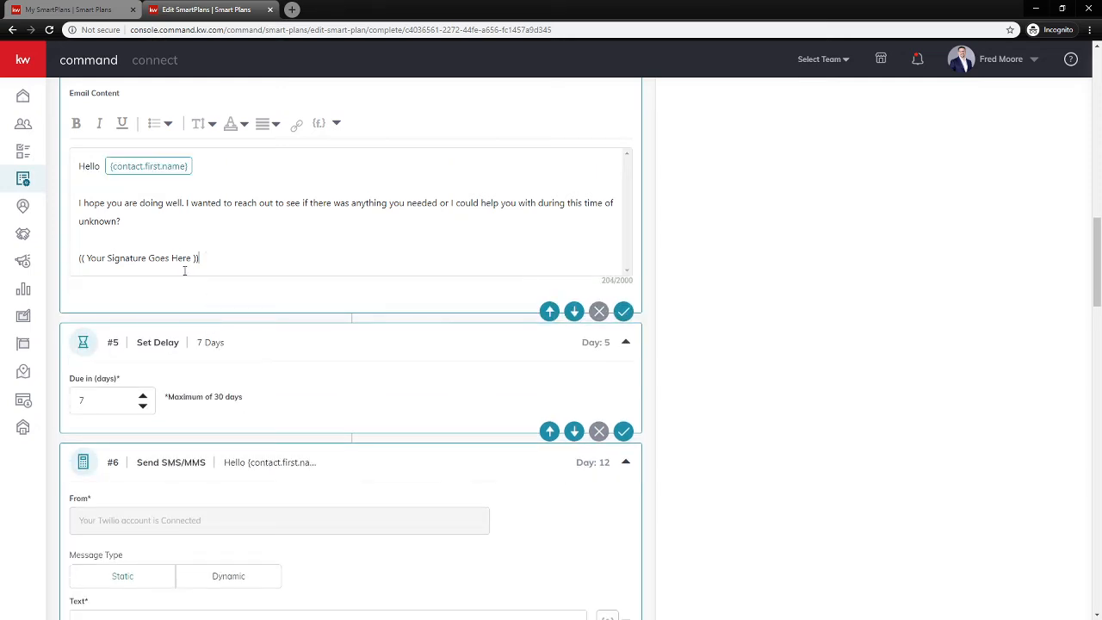
- Insert the social.app_link merge field after the contact's first name in the text of the Send SMS/MMS step
scroll(224, 362, "down", 3)
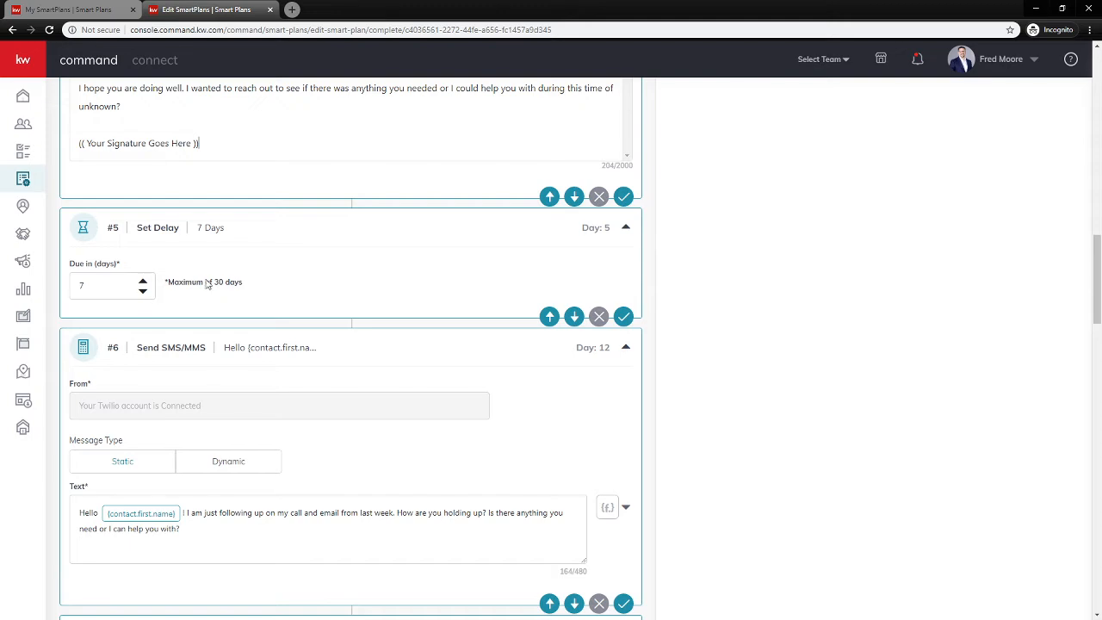
scroll(200, 308, "down", 2)
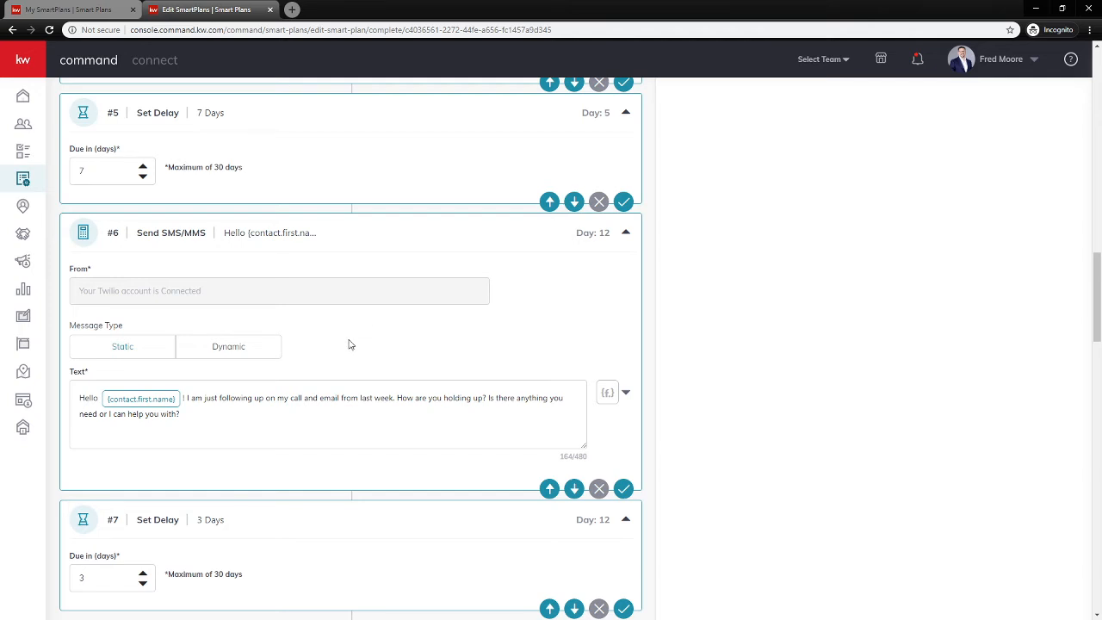
scroll(305, 290, "down", 1)
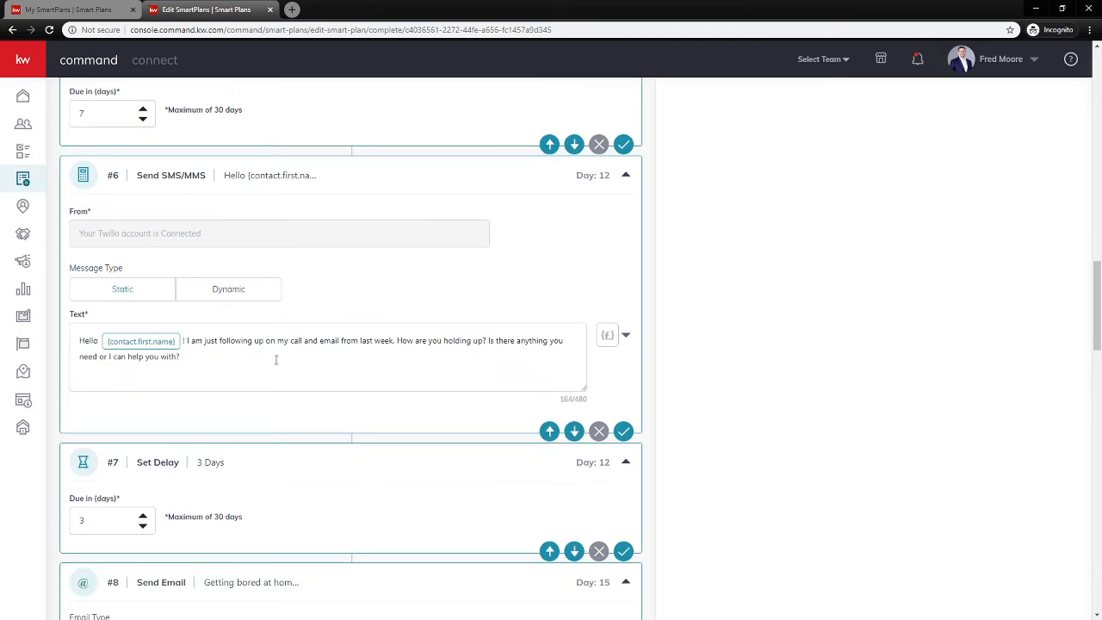
left_click(611, 341)
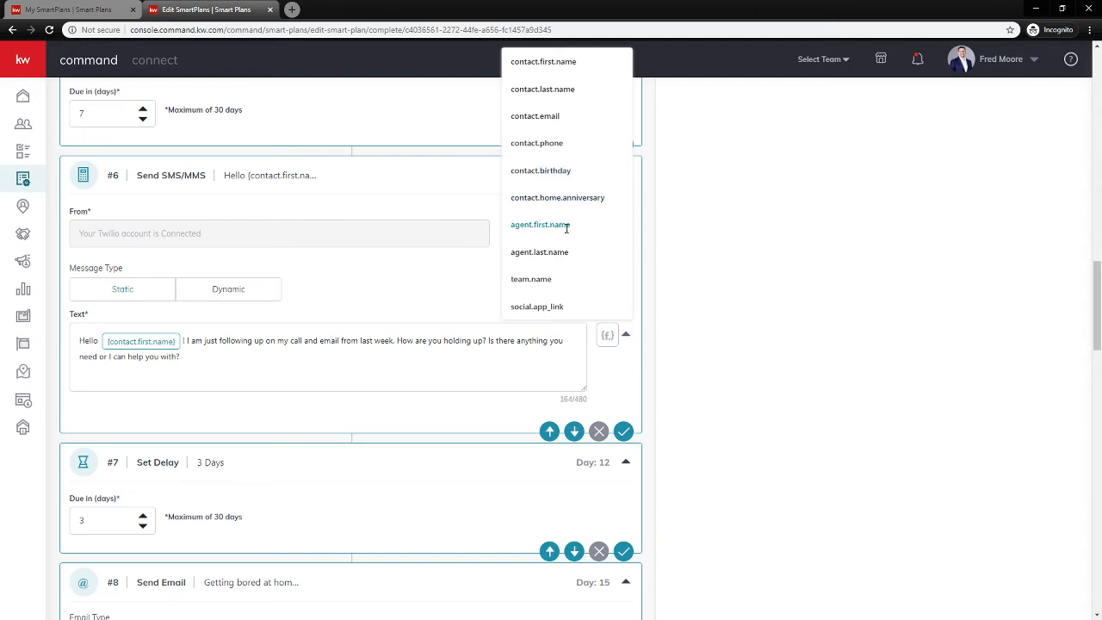
left_click(549, 307)
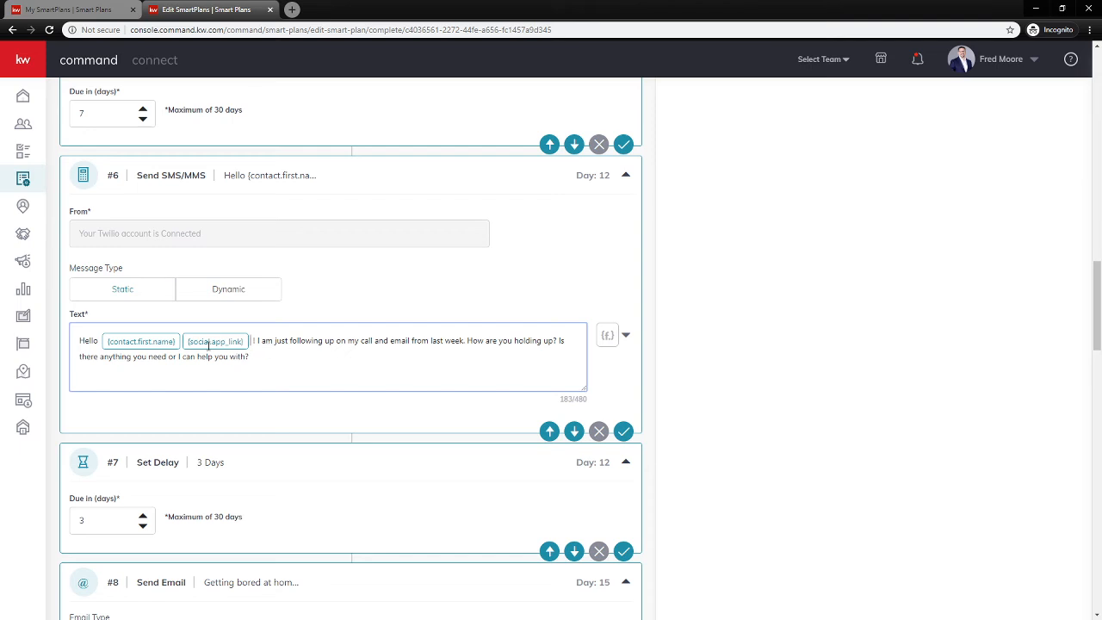
- Remove the social.app_link merge field and its extra spaces from the text of the Send SMS/MMS step
key("BackSpace")
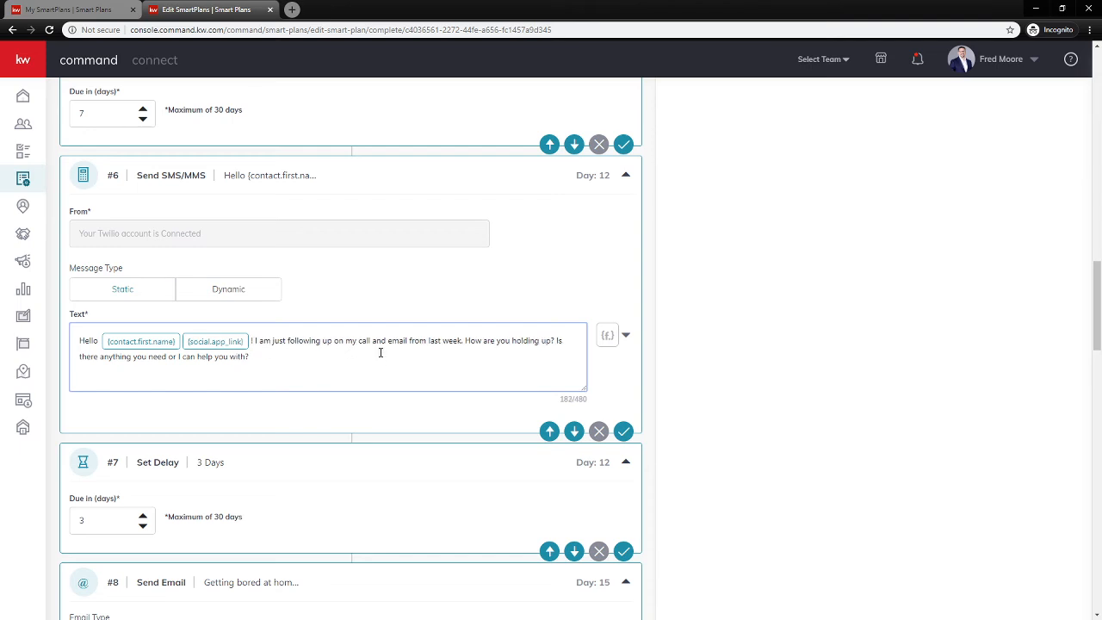
key("BackSpace")
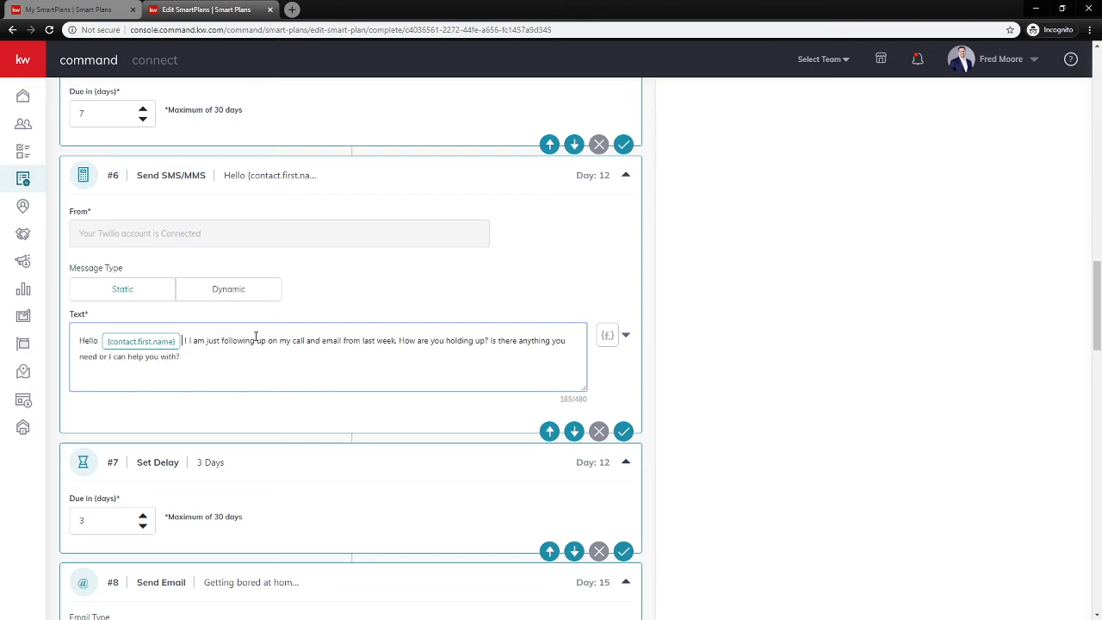
key("BackSpace")
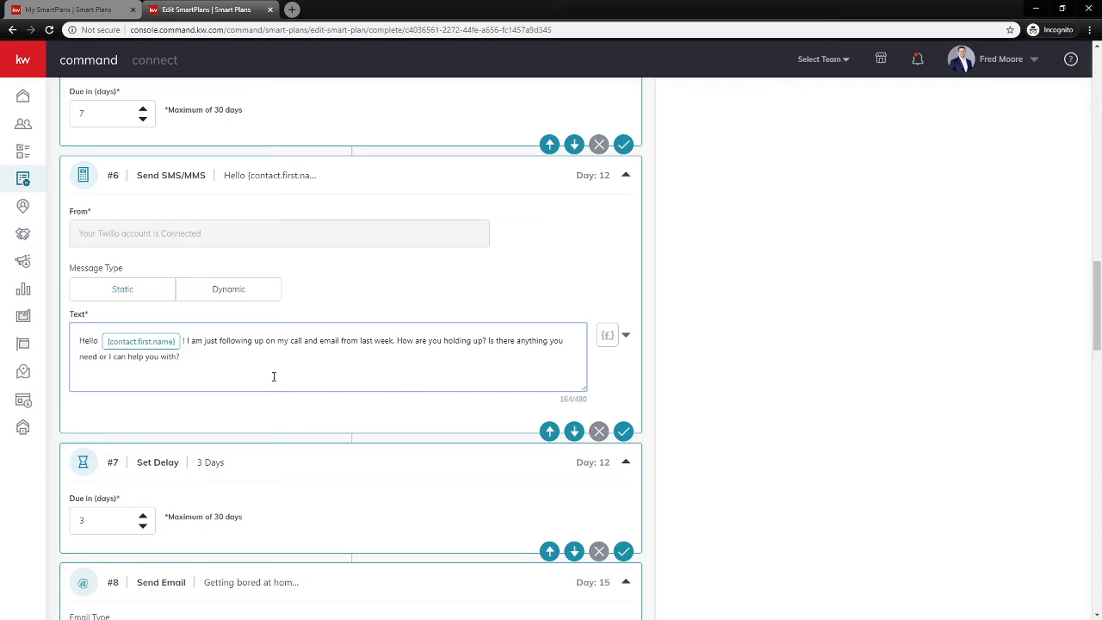
- Review the plan's steps #7 to #10, from the delay and the "Getting bored at home?" email to the Create Task step
scroll(274, 376, "down", 1)
scroll(258, 348, "down", 2)
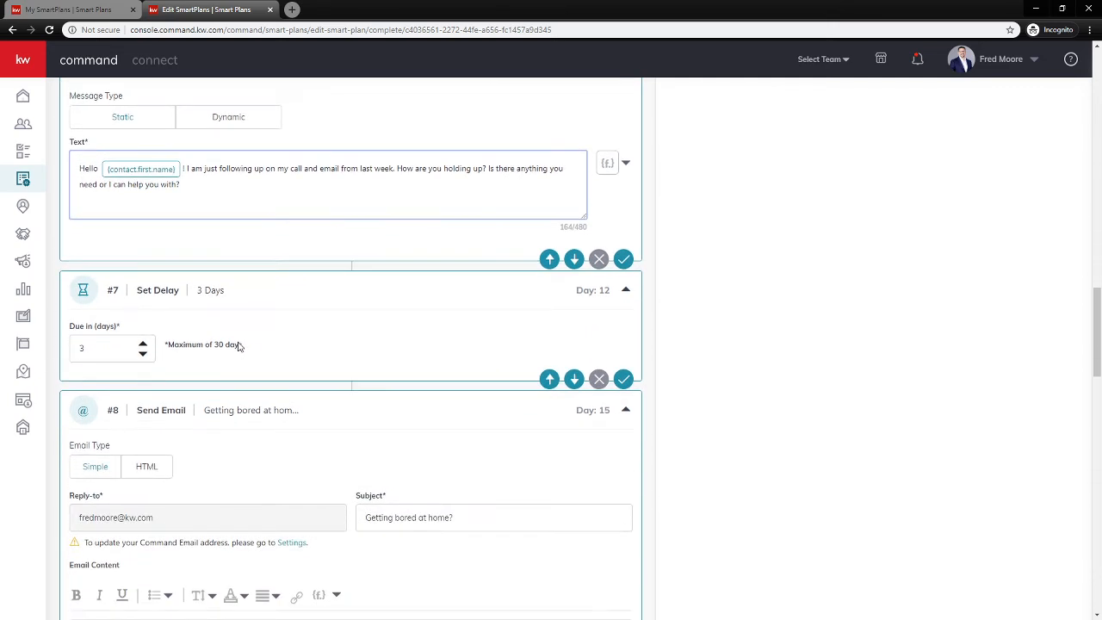
scroll(258, 336, "down", 3)
scroll(215, 336, "down", 2)
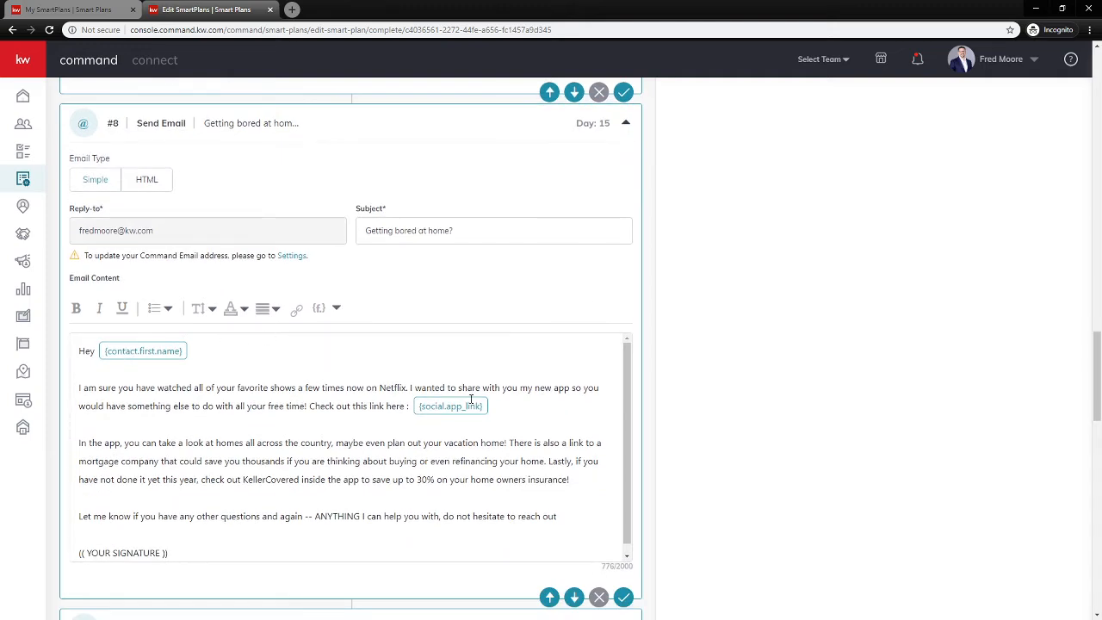
scroll(460, 406, "down", 1)
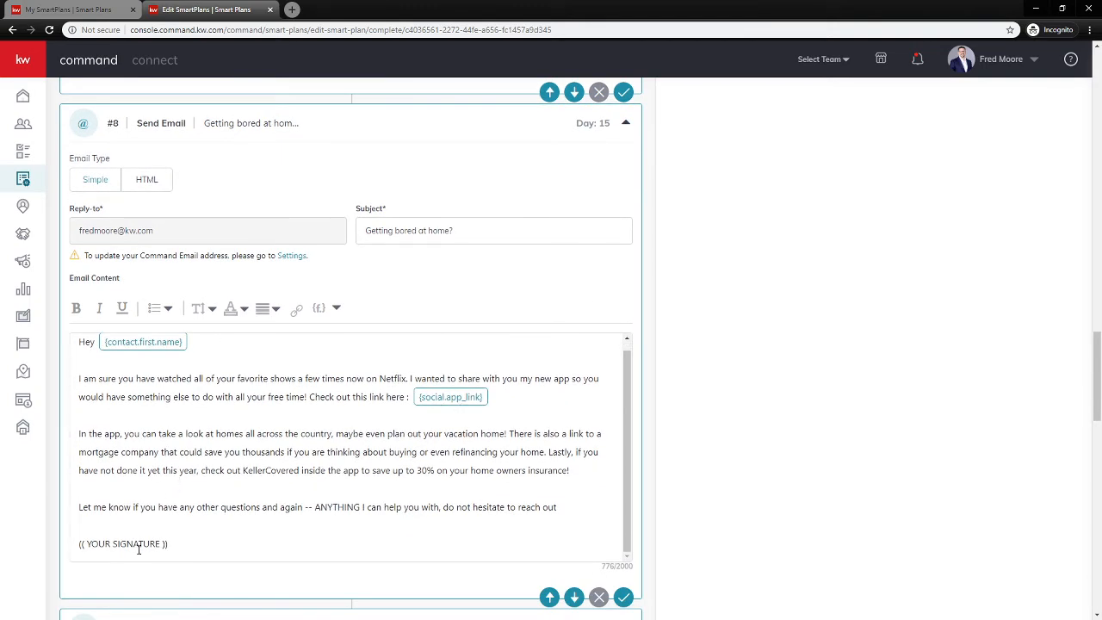
scroll(355, 446, "down", 7)
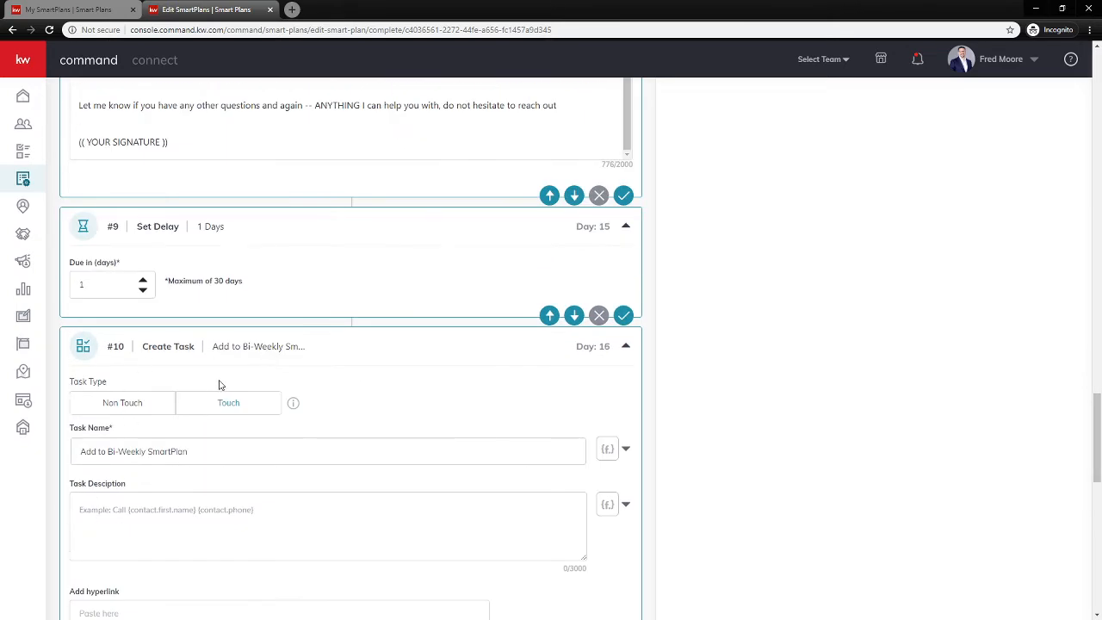
scroll(329, 409, "down", 2)
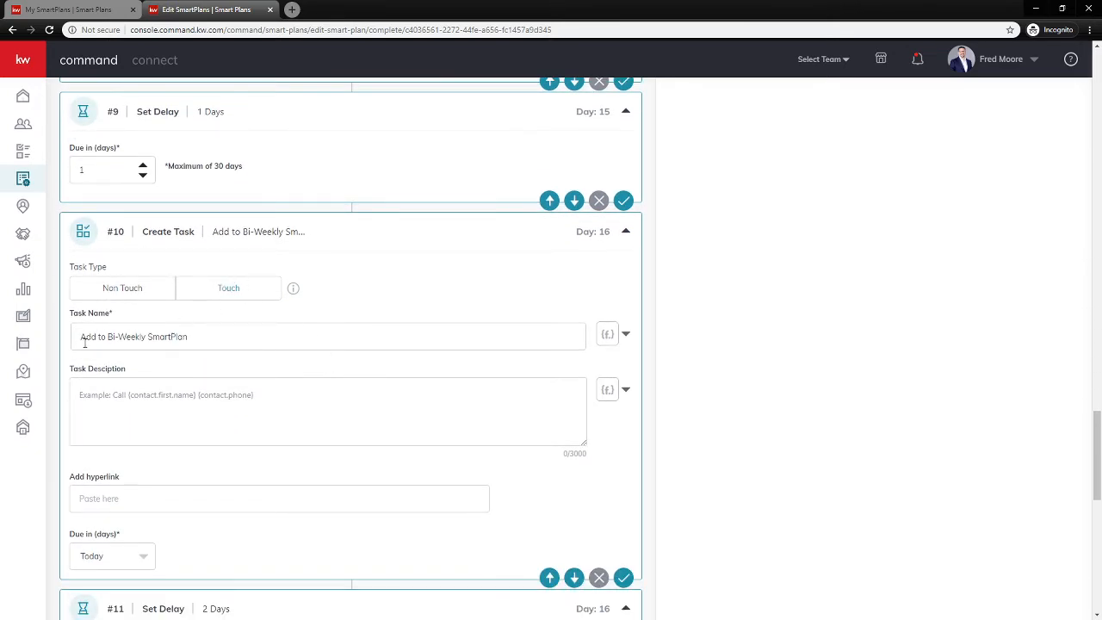
scroll(189, 336, "down", 2)
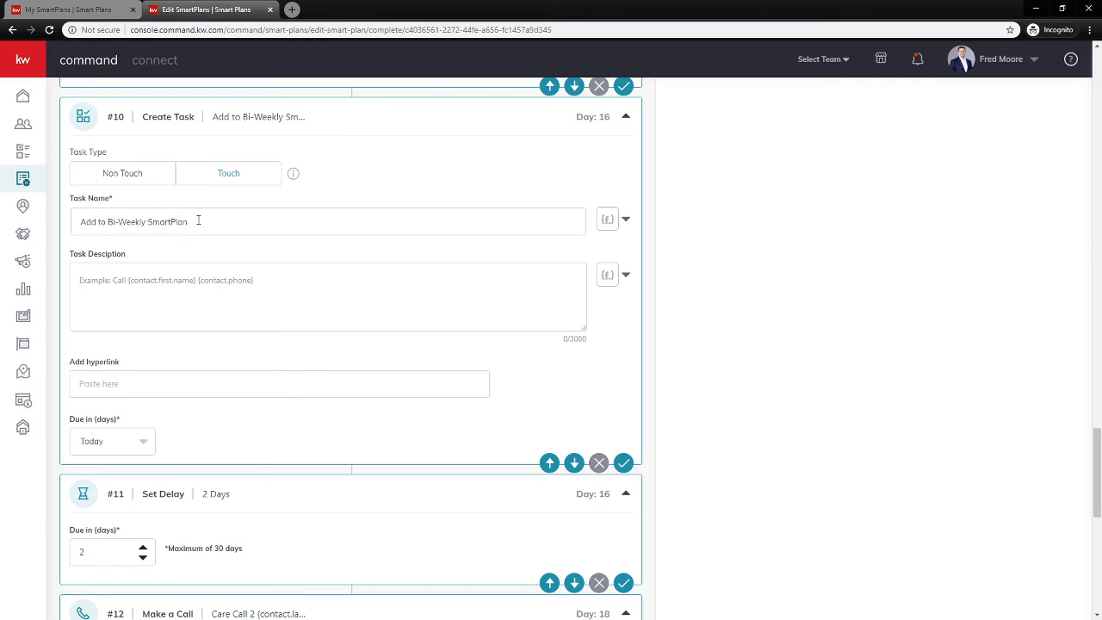
scroll(203, 229, "up", 2)
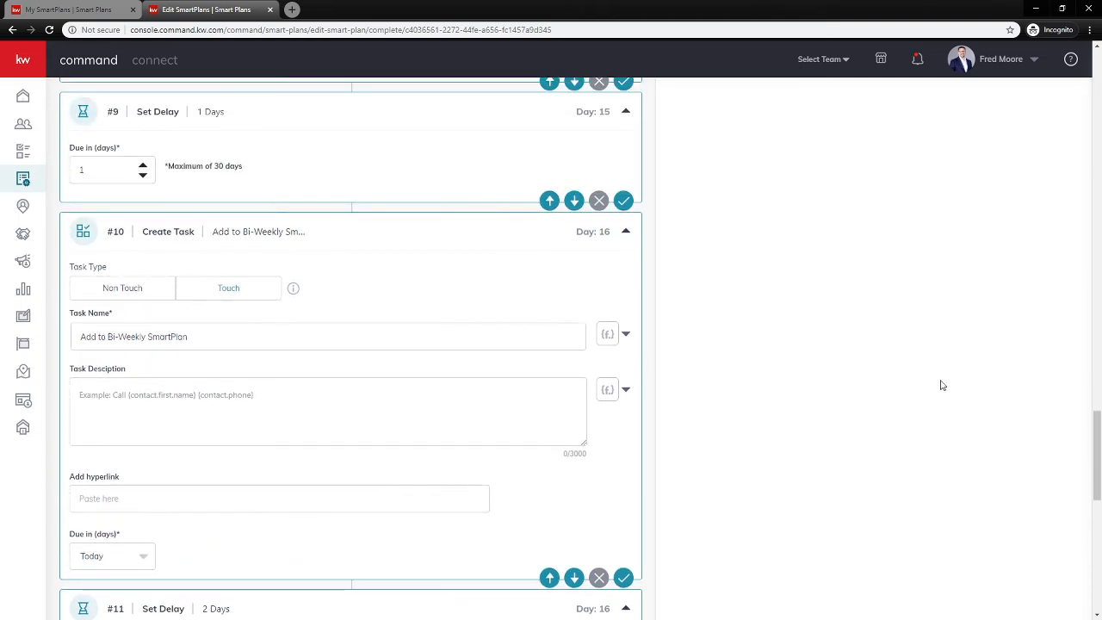
- Move the Add to SmartPlan step from the end of the plan up to position #10, directly above the Create Task step
left_click_drag(1097, 432, 1098, 68)
left_click(1013, 269)
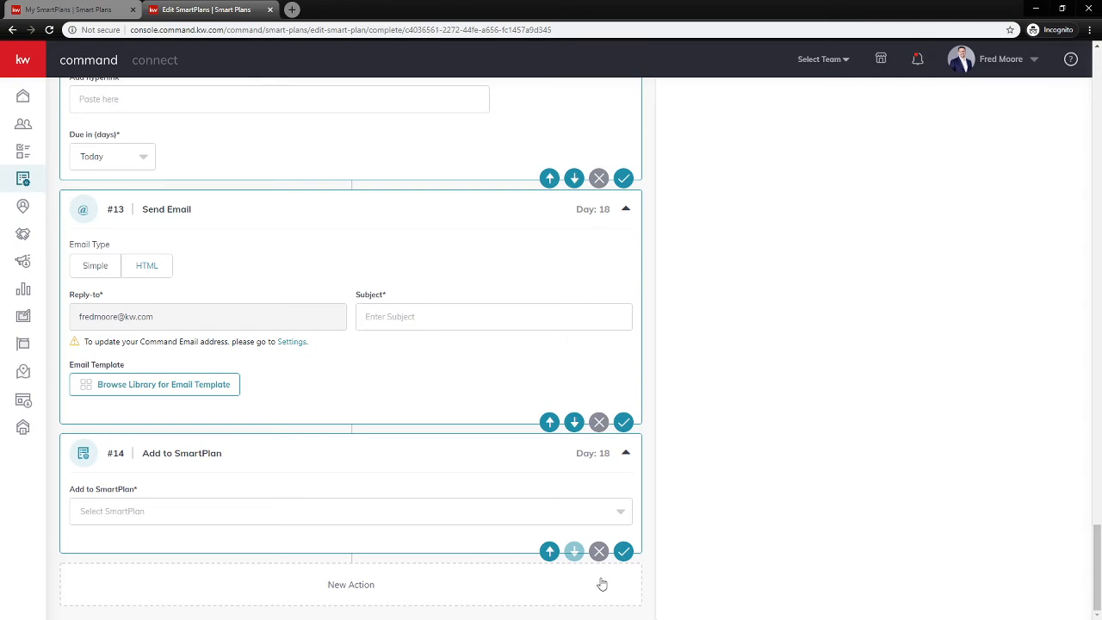
left_click(549, 551)
left_click(549, 308)
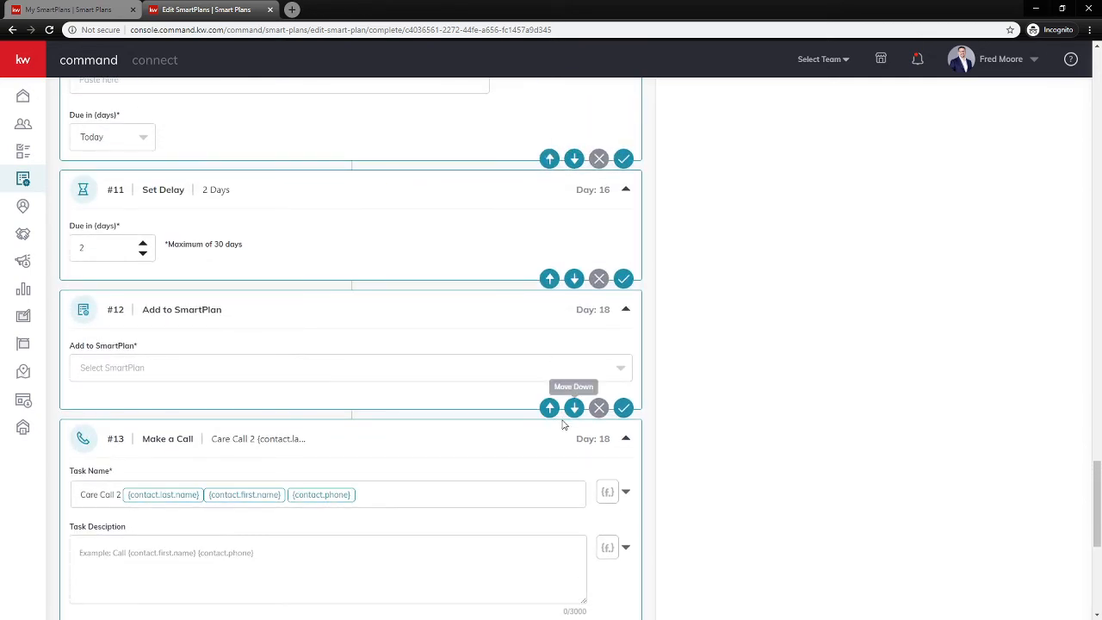
left_click(549, 408)
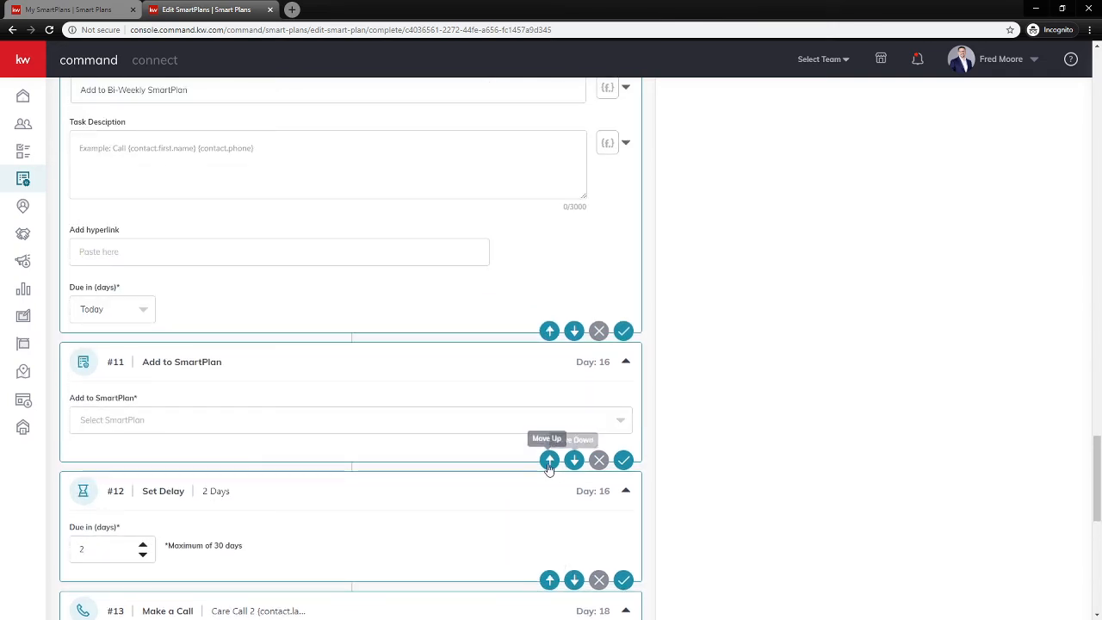
left_click(549, 456)
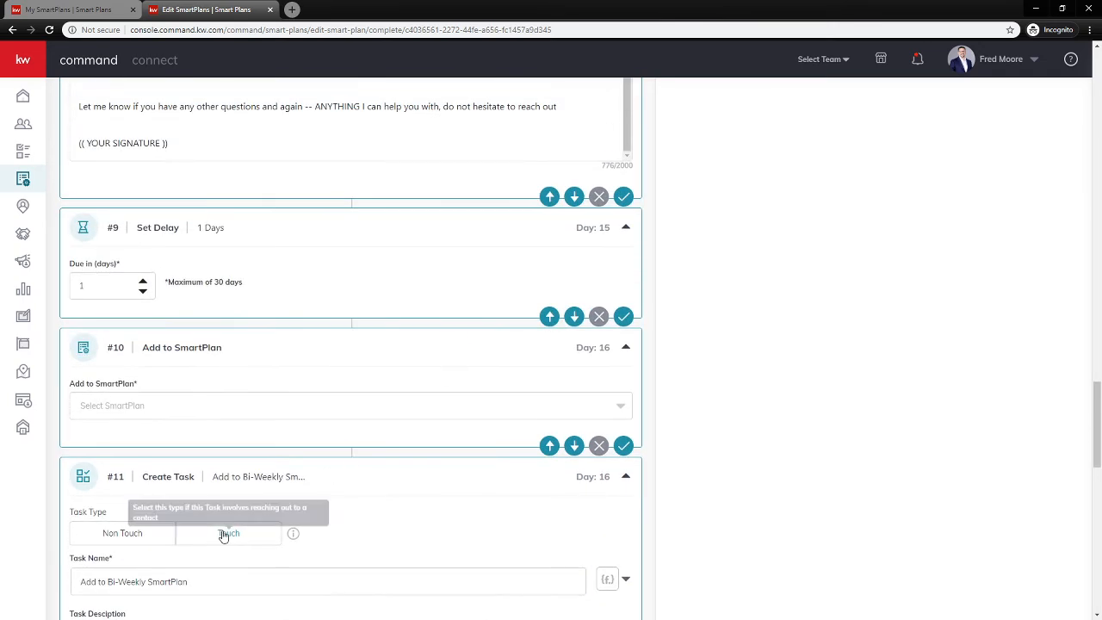
- Remove the "Add to Bi-Weekly SmartPlan" Create Task step from the plan and confirm the removal
scroll(220, 529, "down", 2)
scroll(114, 439, "down", 1)
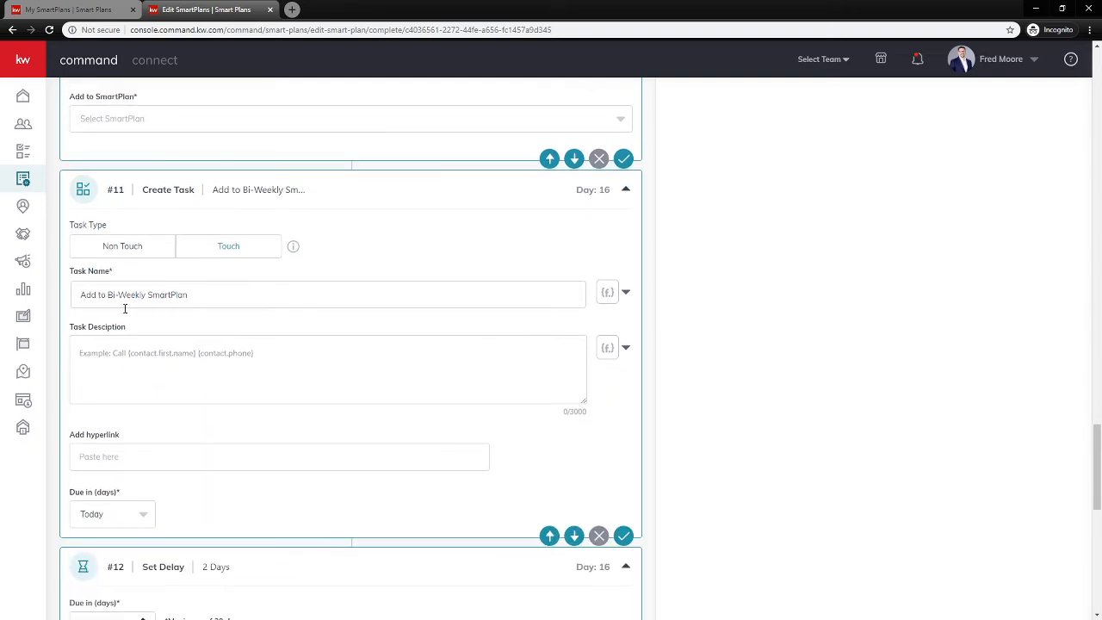
left_click(599, 536)
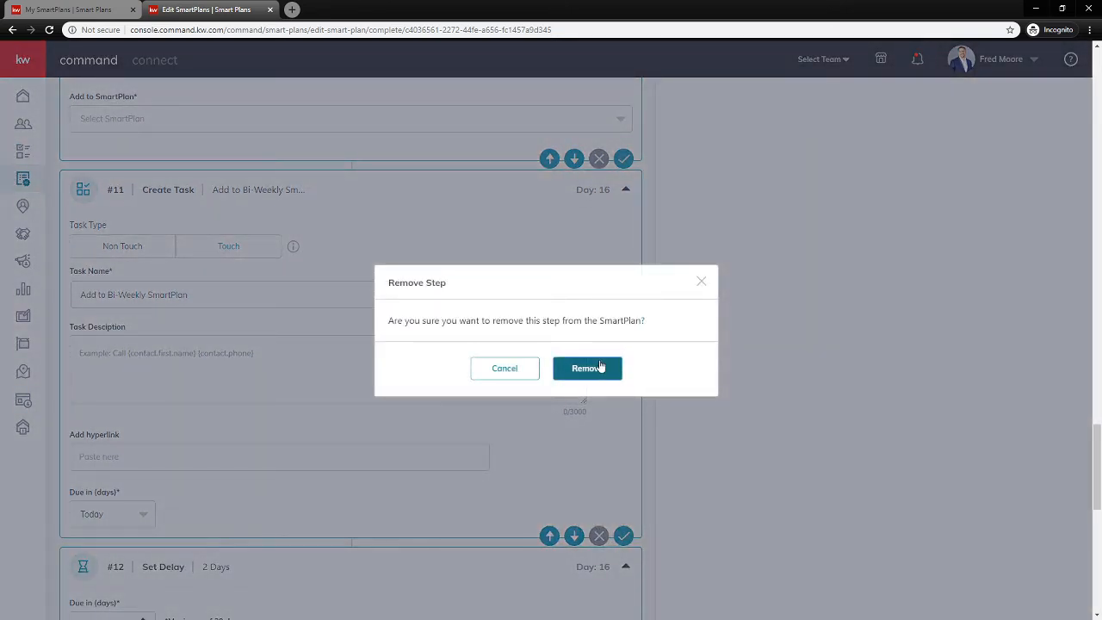
left_click(603, 368)
- Set the Add to SmartPlan step #10 to "Bi-Weekly Neighborhood Nurture" and save the step
scroll(276, 249, "up", 1)
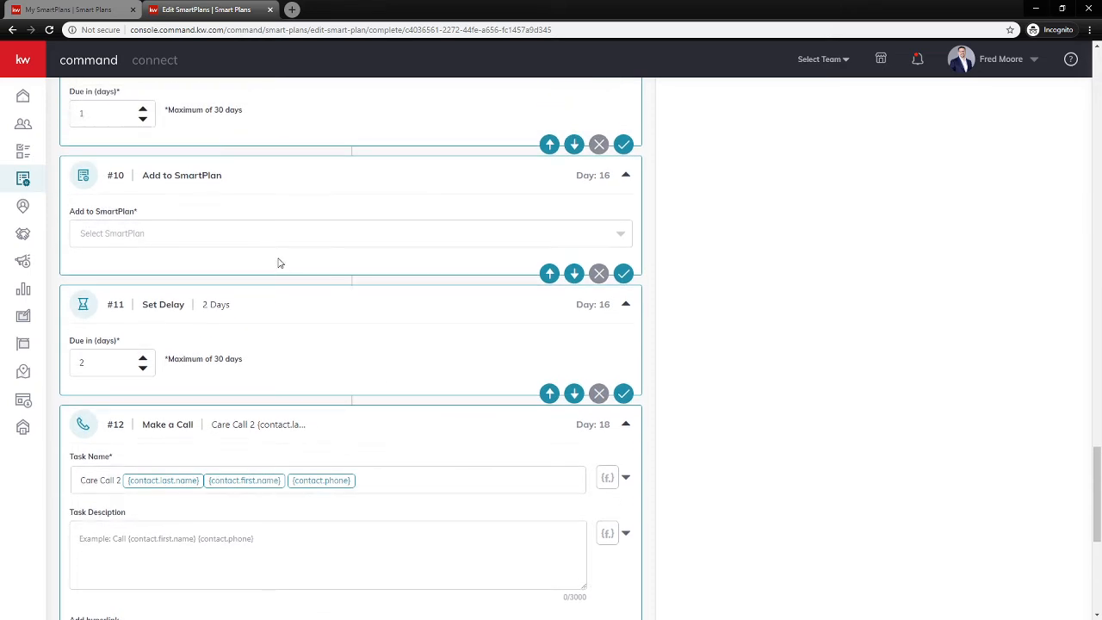
left_click(145, 233)
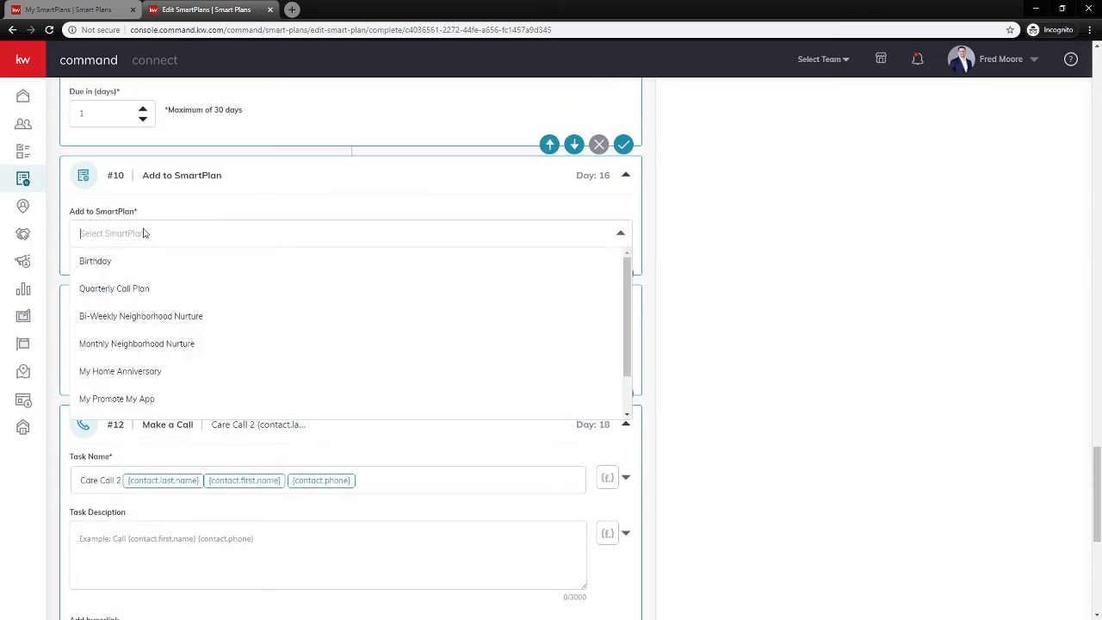
left_click(119, 320)
left_click(623, 273)
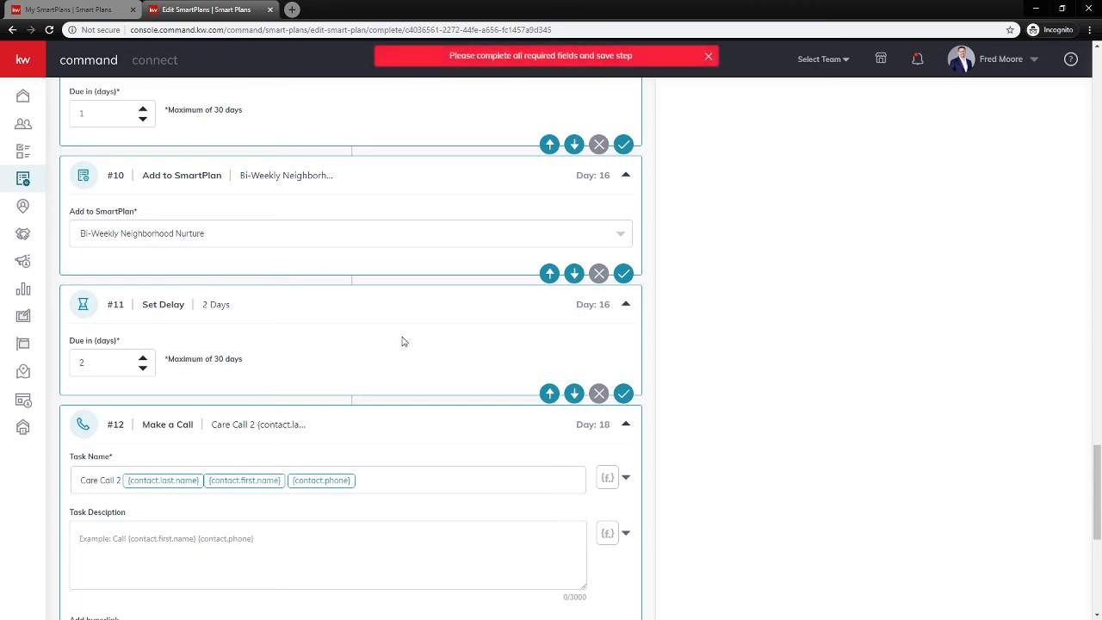
- Switch the Send Email step #13 to the Simple email type to view its content editor, and return it to HTML
scroll(369, 297, "down", 2)
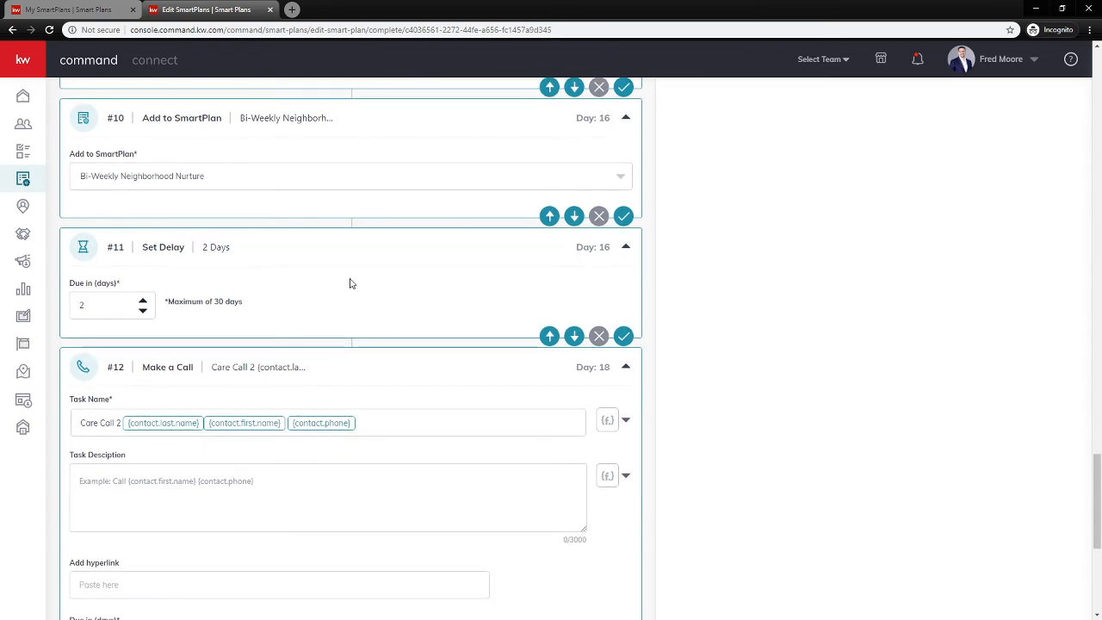
scroll(112, 231, "down", 1)
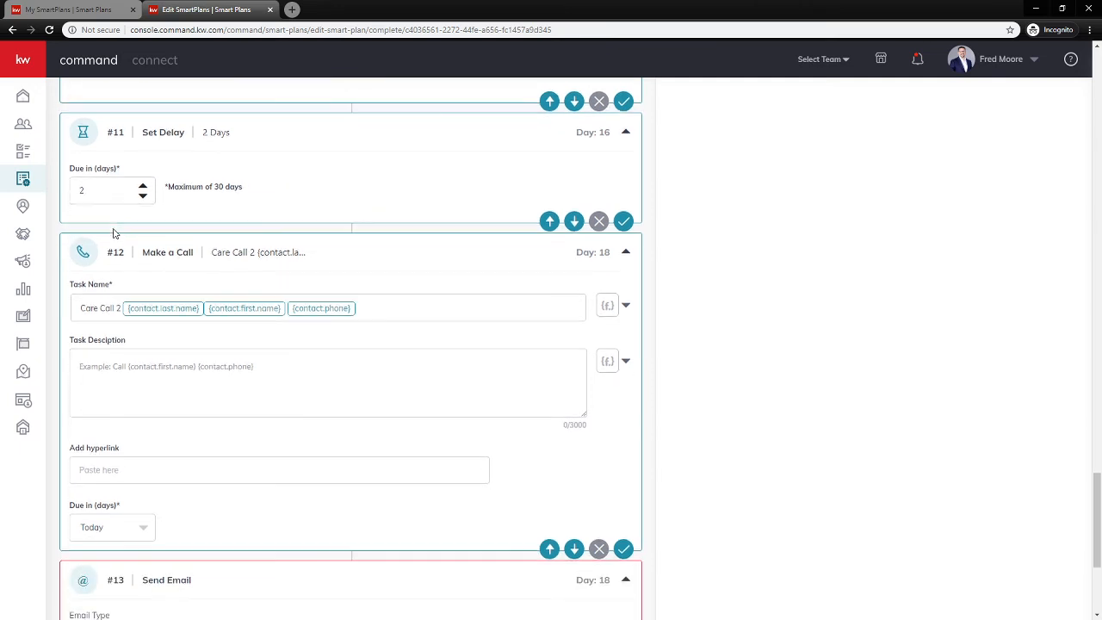
scroll(97, 248, "down", 1)
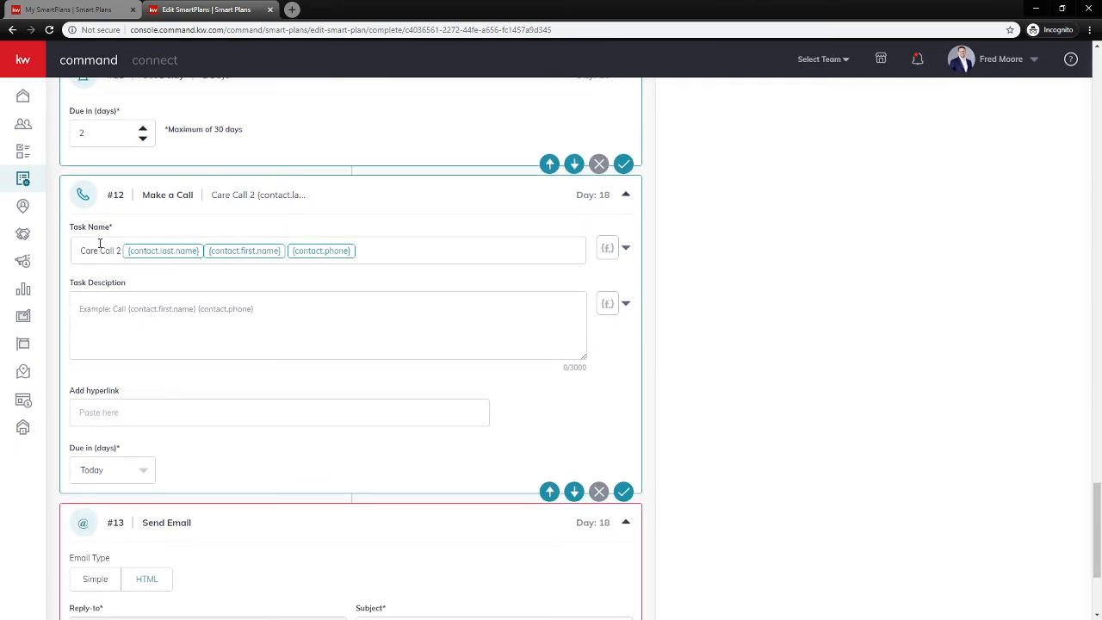
scroll(404, 259, "down", 3)
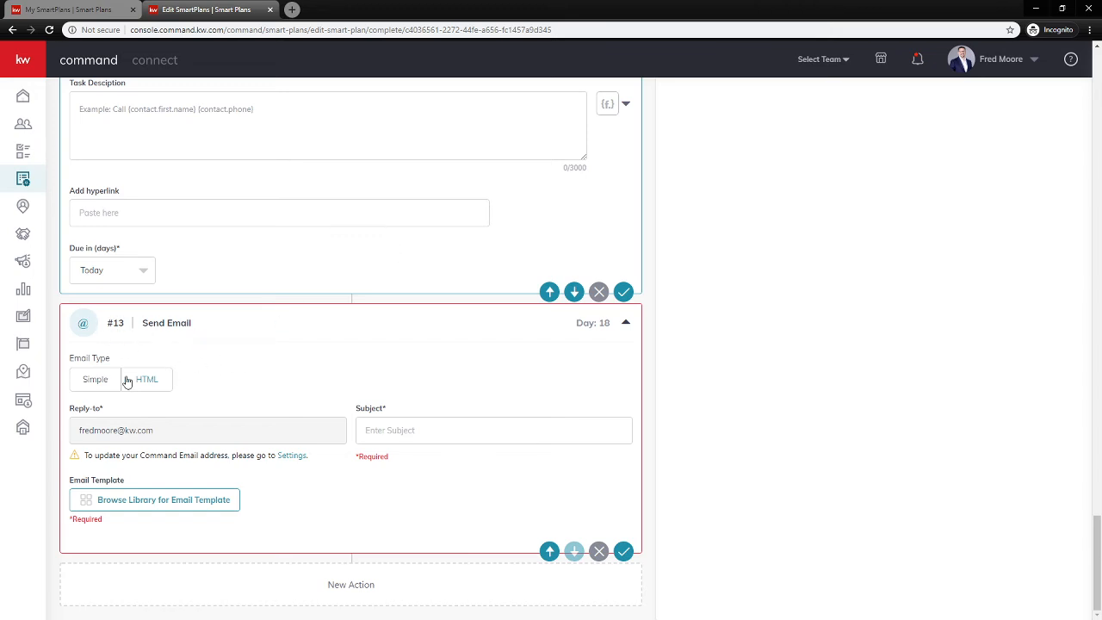
left_click(96, 381)
scroll(423, 472, "down", 2)
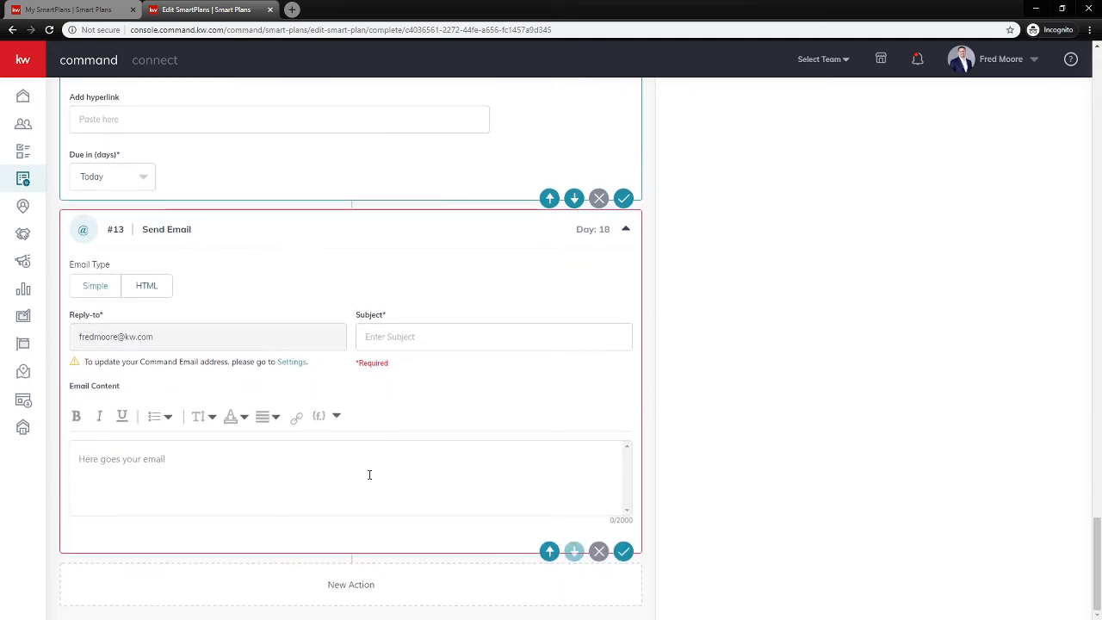
left_click(240, 473)
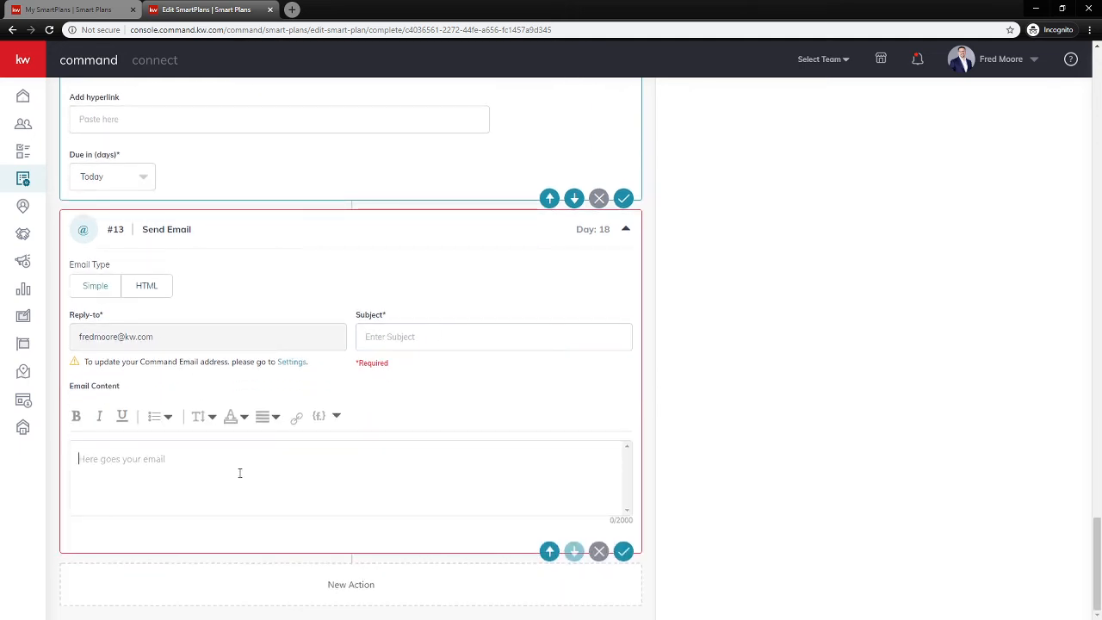
left_click(153, 290)
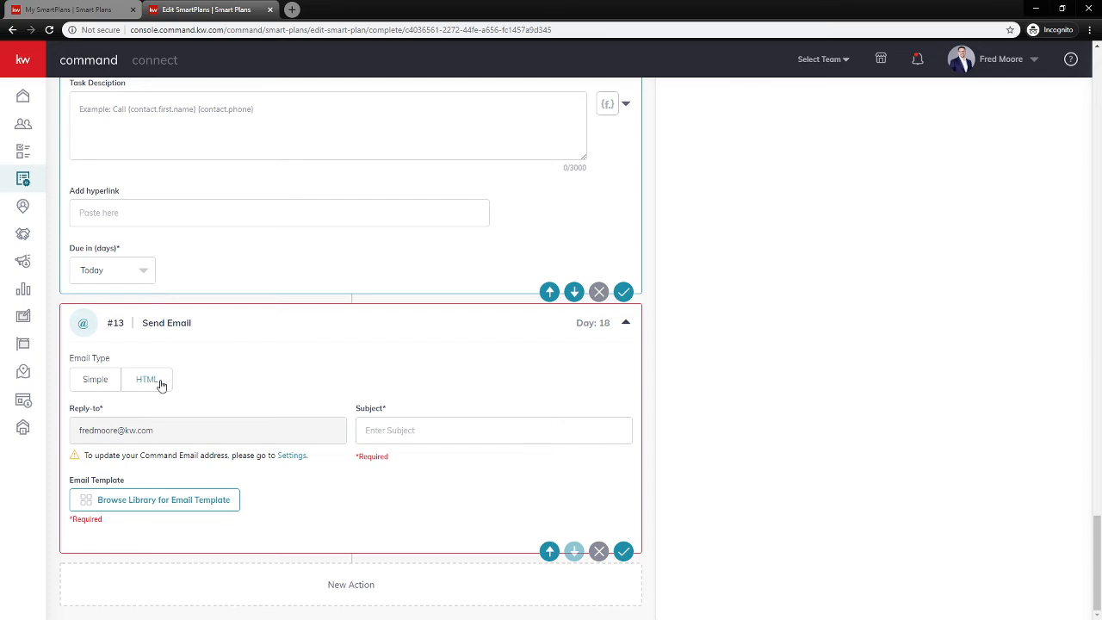
- Browse the email template library and preview the "Promote Your App" template through to its footer
left_click(174, 503)
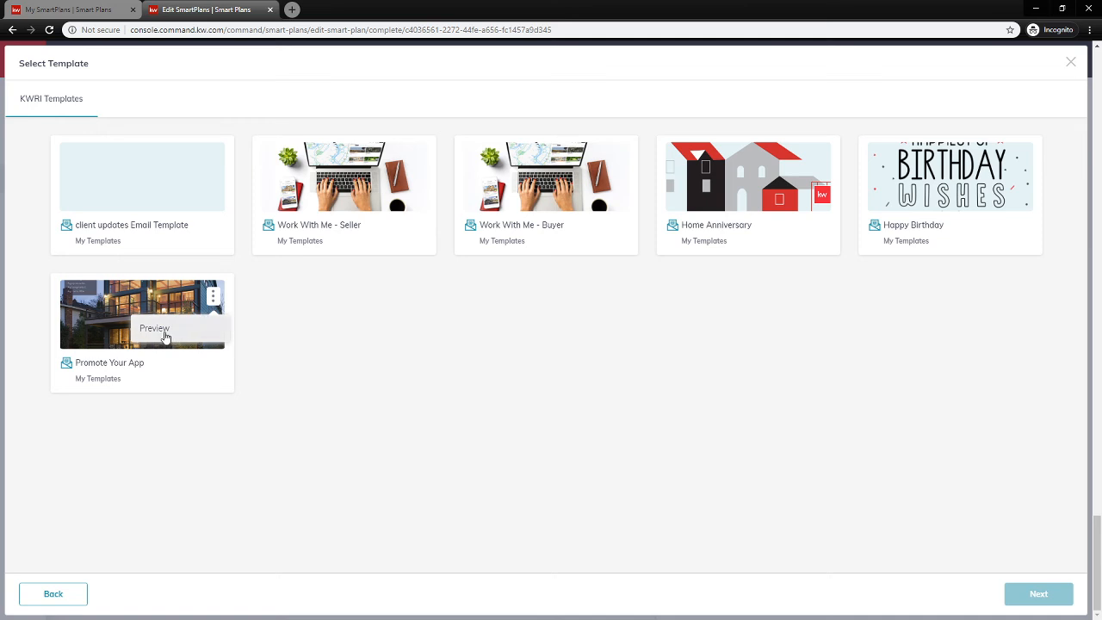
left_click(165, 333)
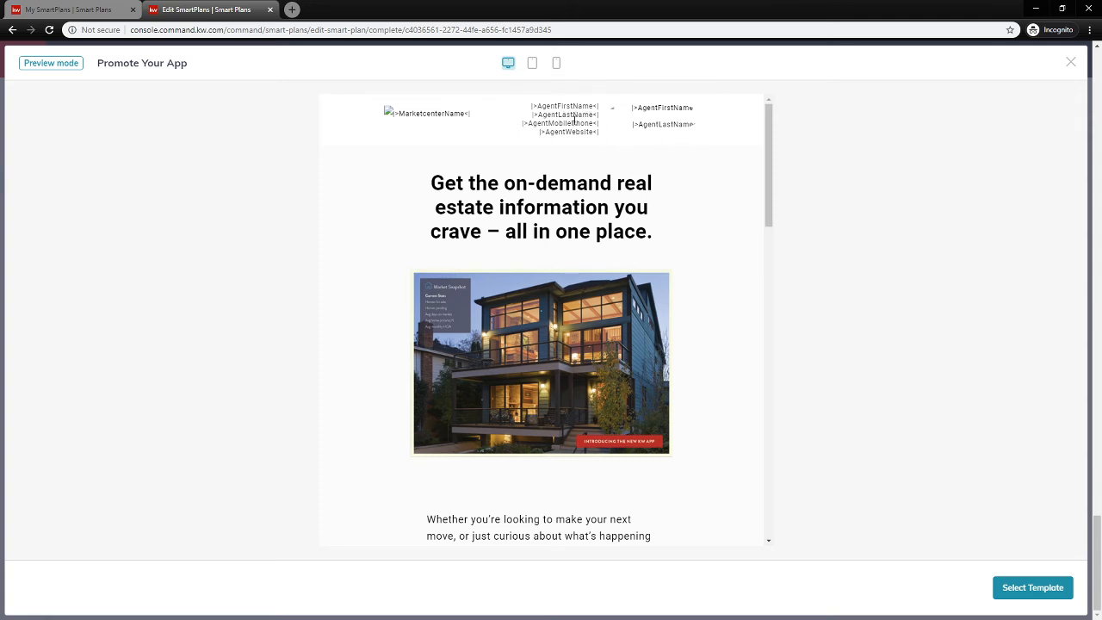
mouse_move(769, 116)
left_mouse_down()
mouse_move(759, 213)
mouse_move(767, 416)
left_mouse_up()
right_click(767, 419)
left_click(779, 433)
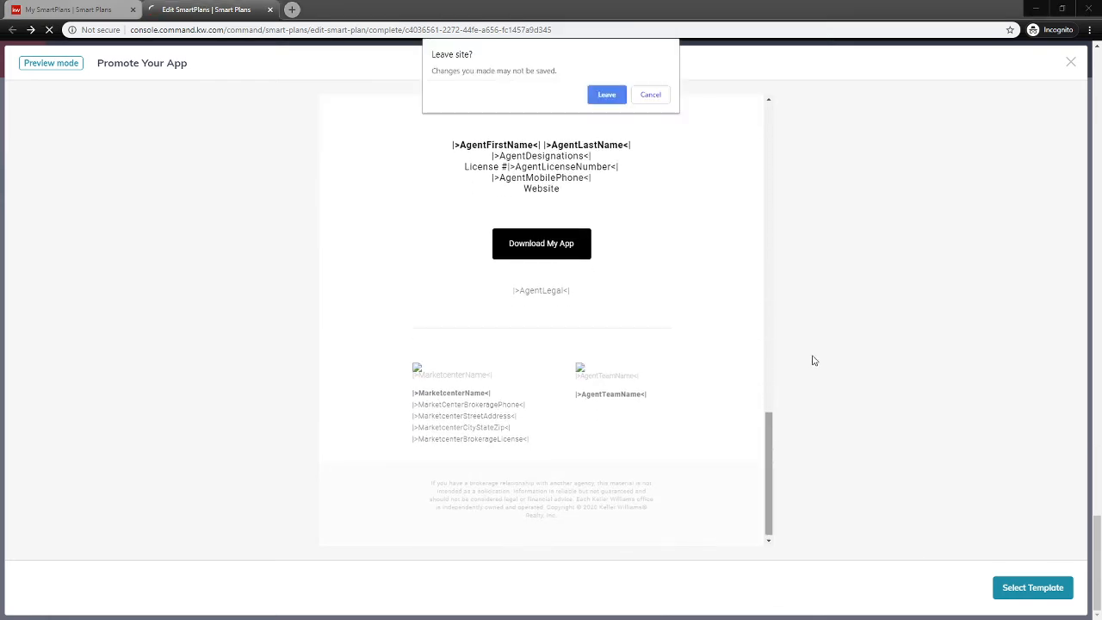
left_click(650, 94)
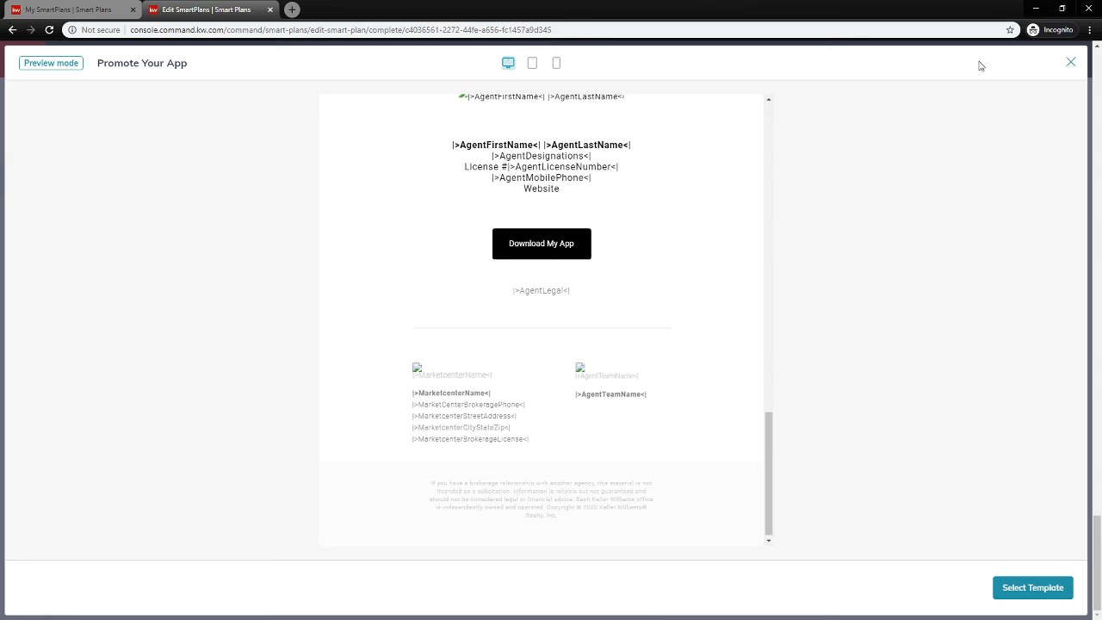
- Check the "Promote Your App" template in the tablet and phone layouts, and close its preview
left_click(533, 67)
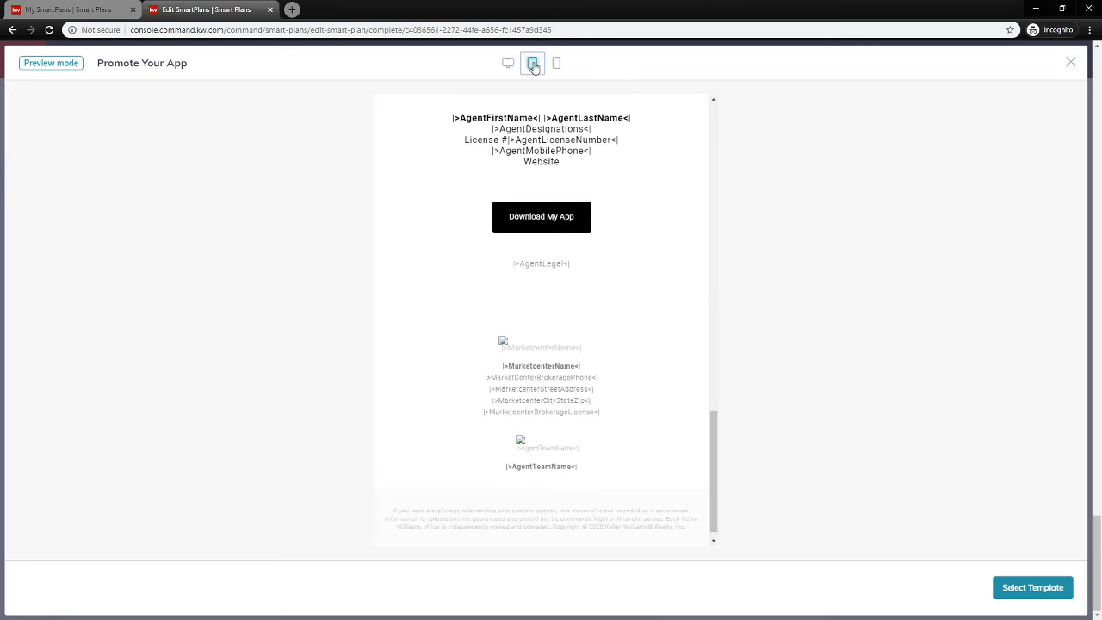
left_click(558, 69)
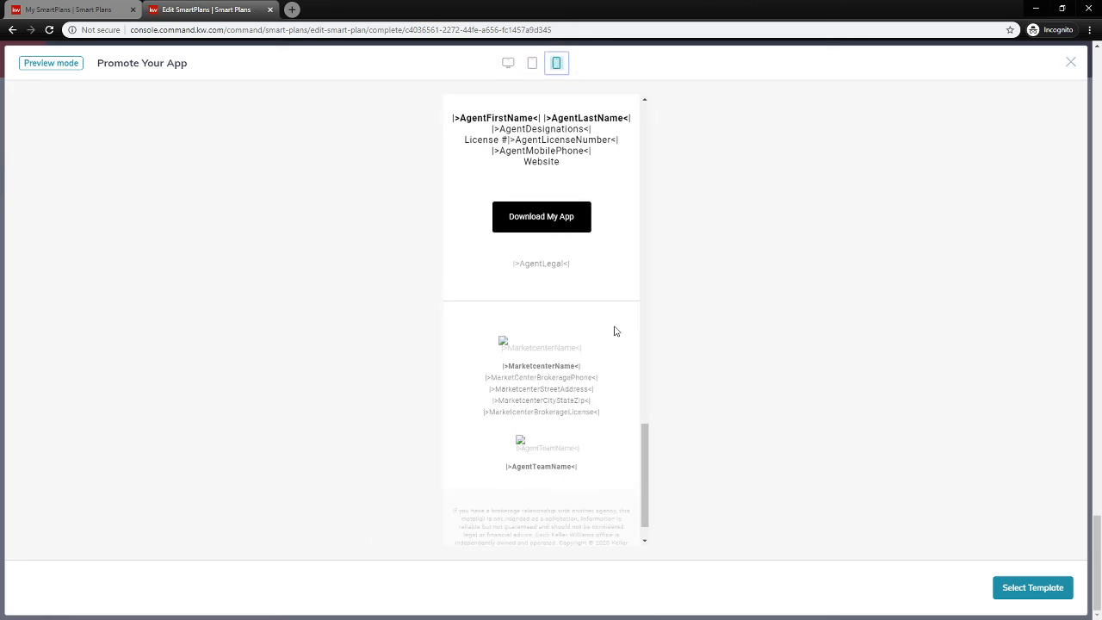
left_click_drag(650, 427, 645, 107)
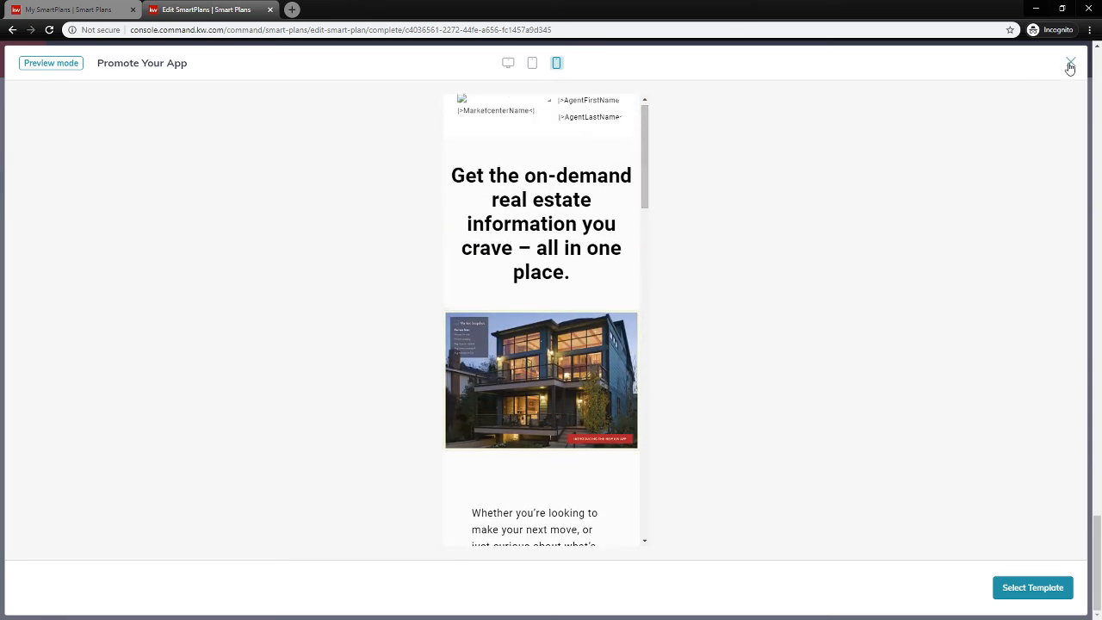
left_click(1070, 64)
- Preview the "Home Anniversary" email template through its content and close the preview
left_click(819, 160)
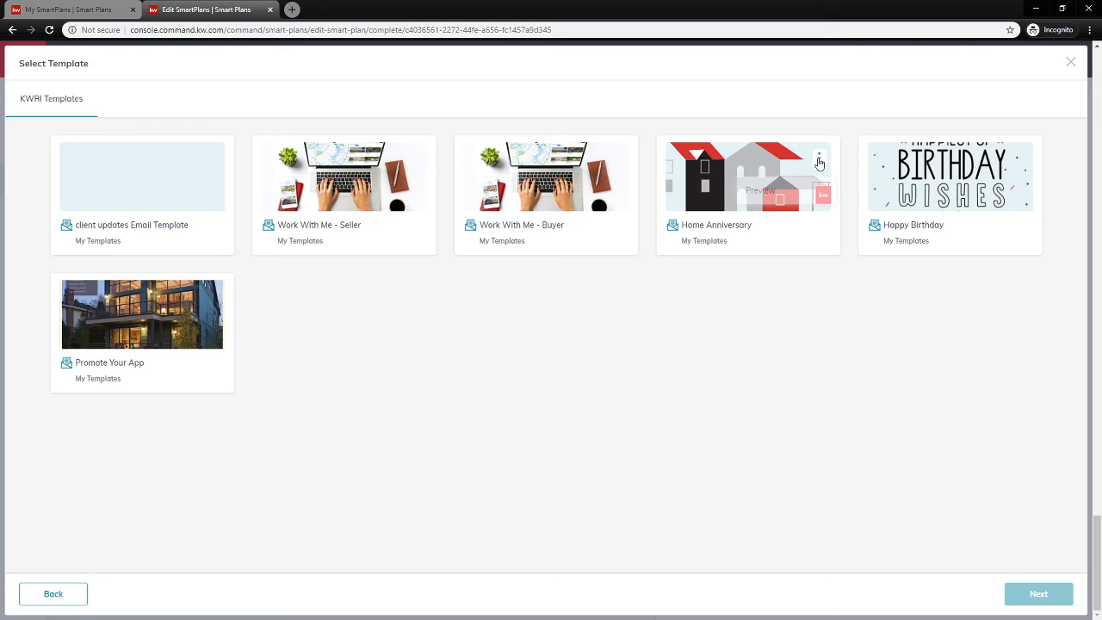
left_click(762, 185)
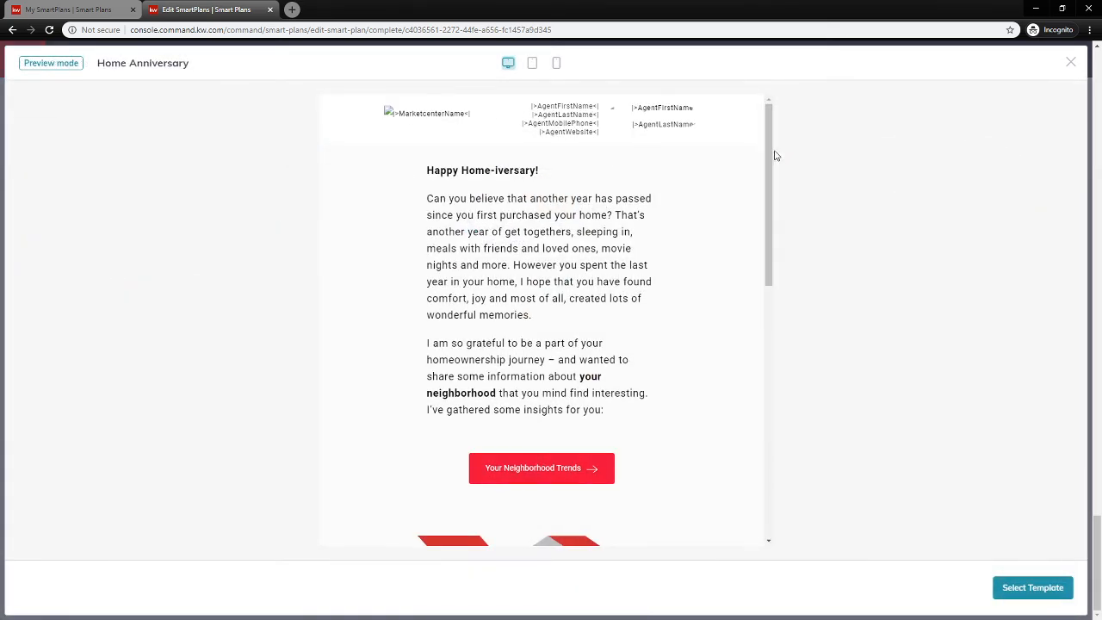
left_click_drag(770, 156, 946, 74)
left_click(1070, 62)
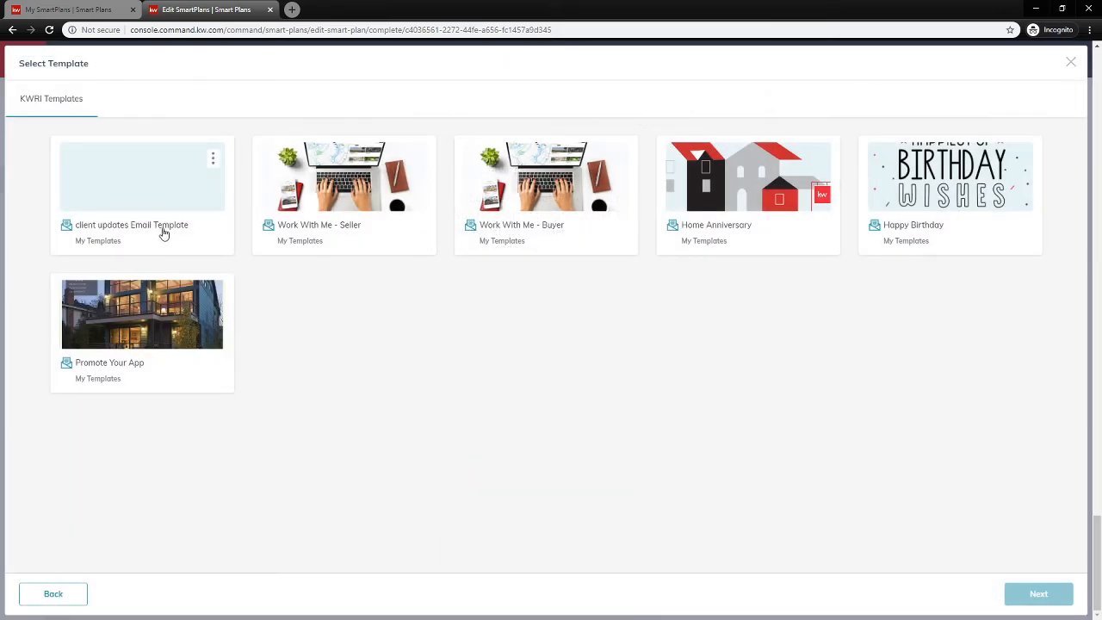
- Preview the "client updates Email Template" through its content and close the preview
left_click(215, 162)
left_click(172, 193)
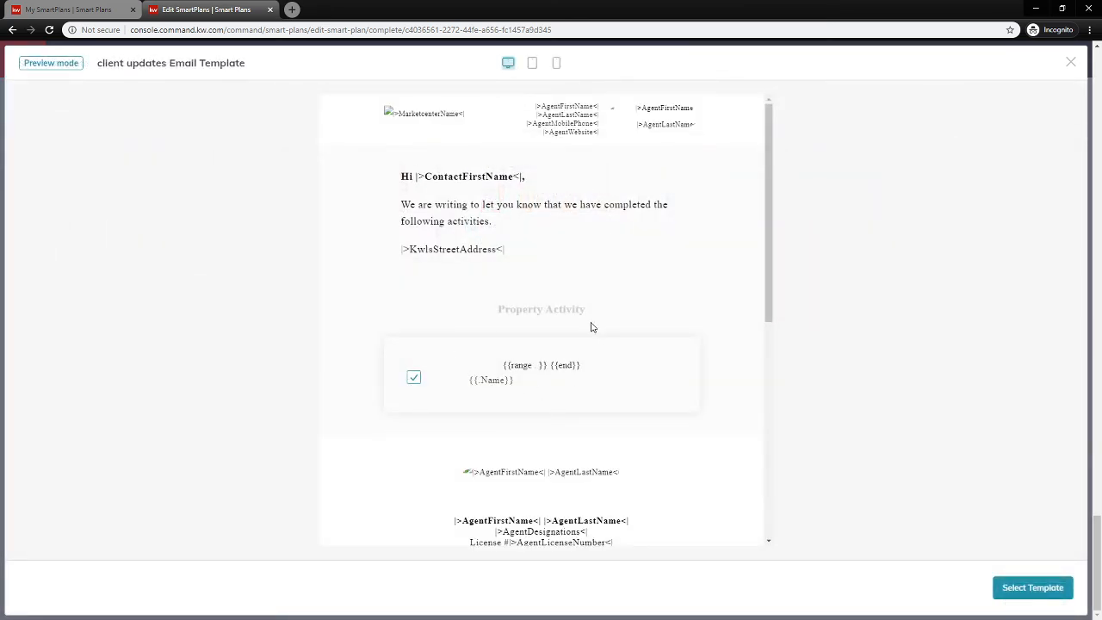
mouse_move(772, 129)
left_mouse_down()
mouse_move(769, 226)
mouse_move(769, 112)
left_mouse_up()
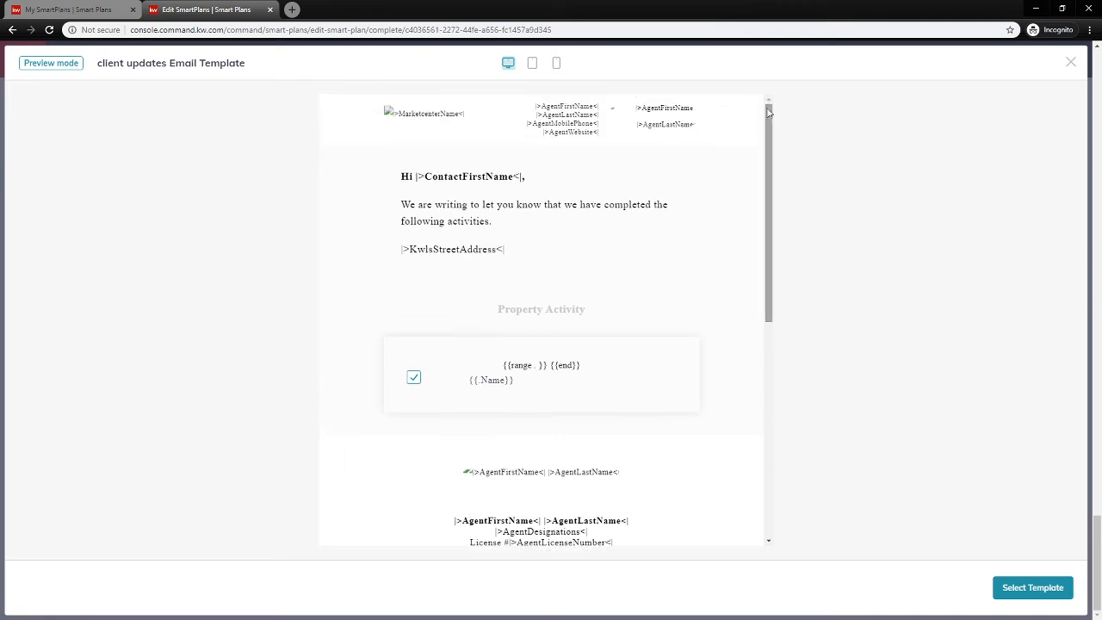
left_click(1070, 63)
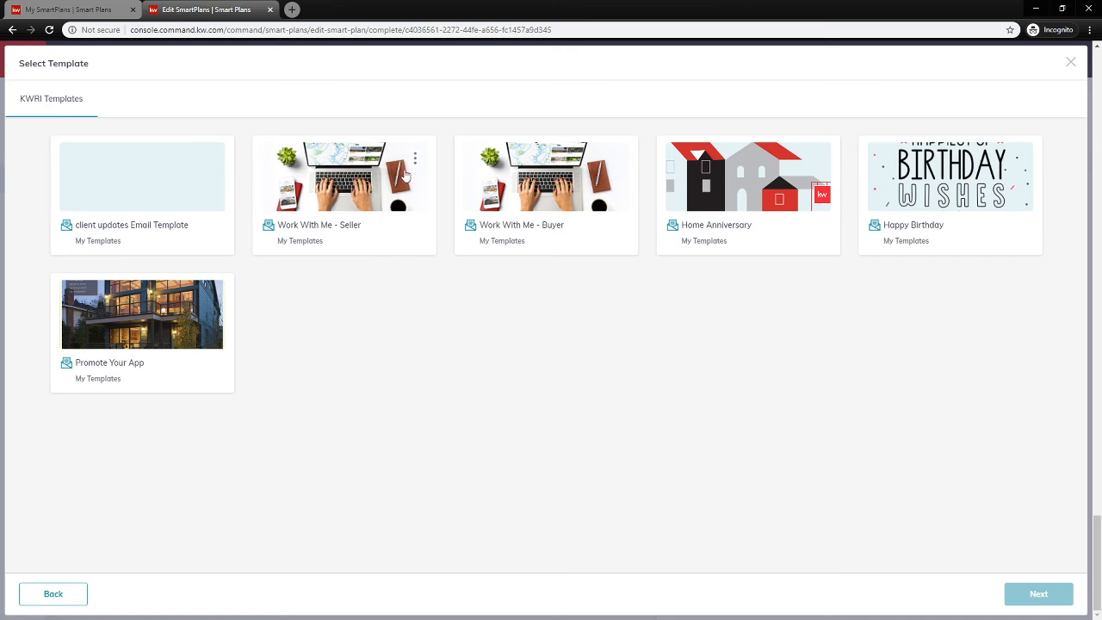
- Preview the "Work With Me - Seller" template and apply it to the Send Email step #13
mouse_move(425, 186)
left_click(389, 196)
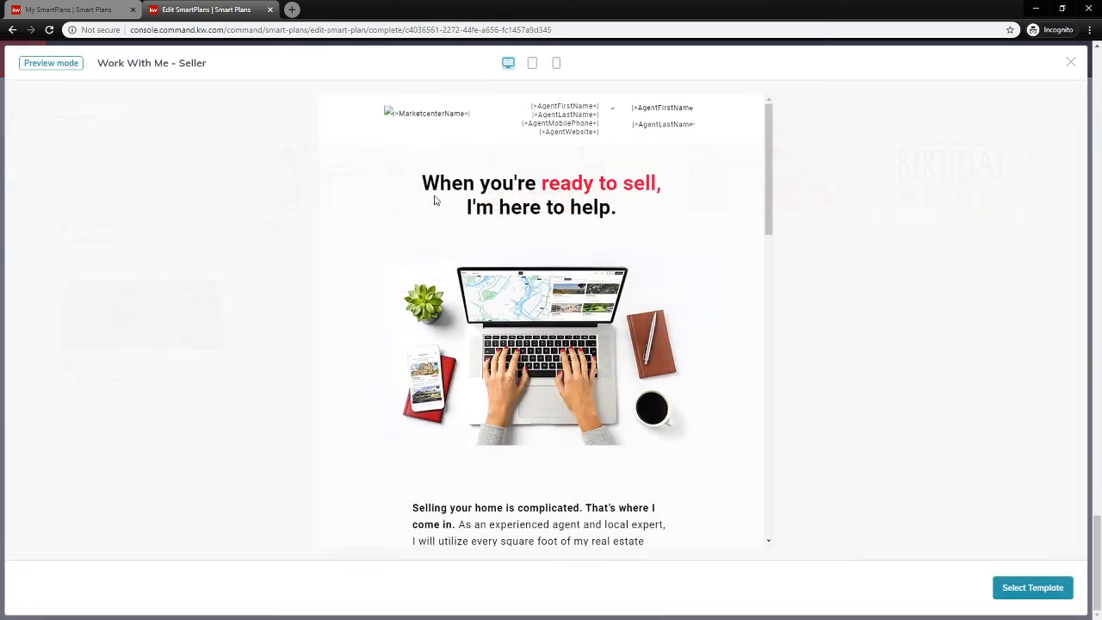
left_click(1015, 593)
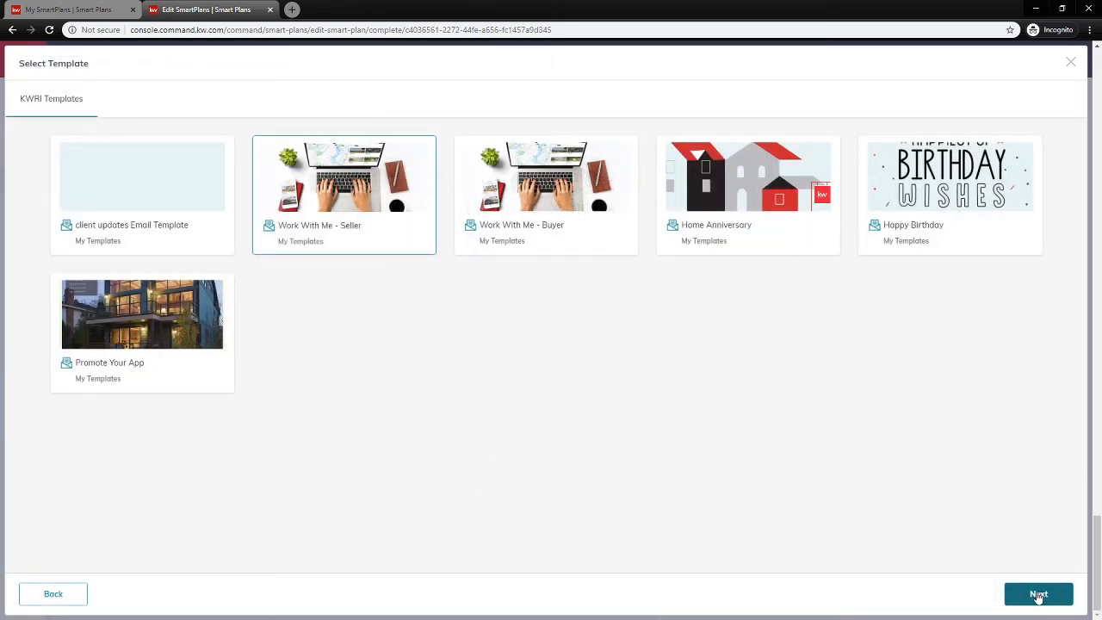
left_click(1038, 594)
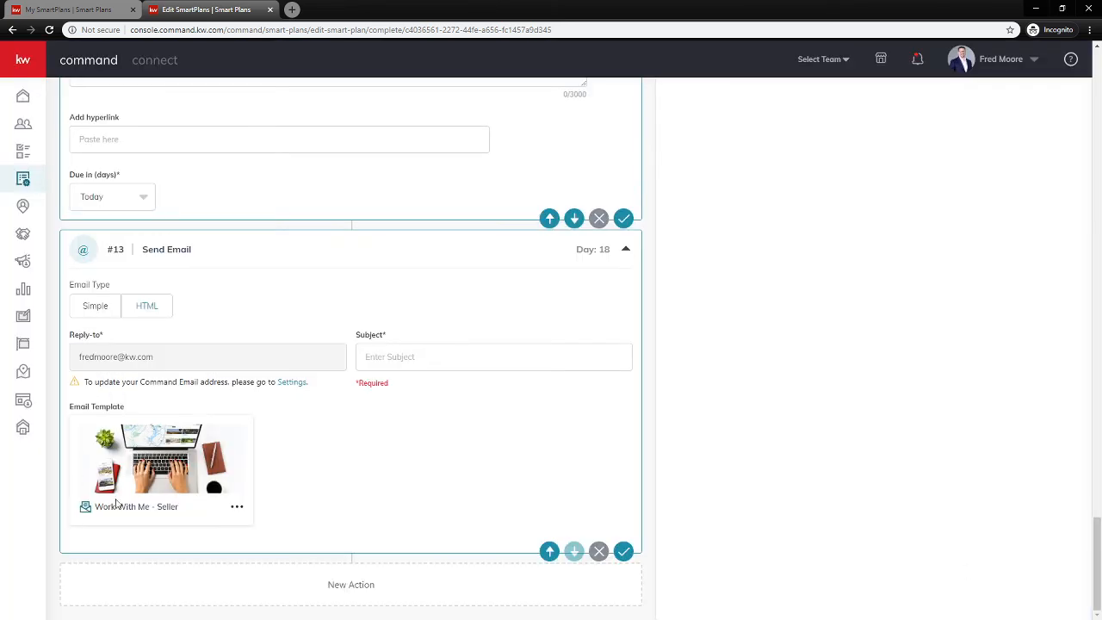
- Enter "Add A Subject" as the subject of the Send Email step #13
left_click(408, 356)
type("A")
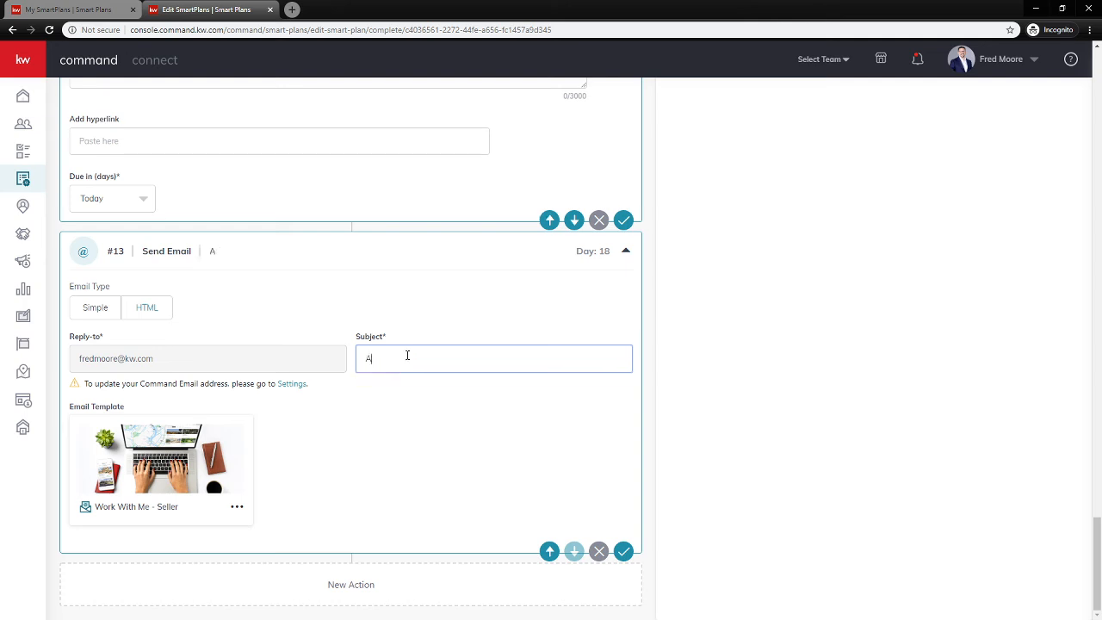
type("dd A Subject")
left_click(496, 467)
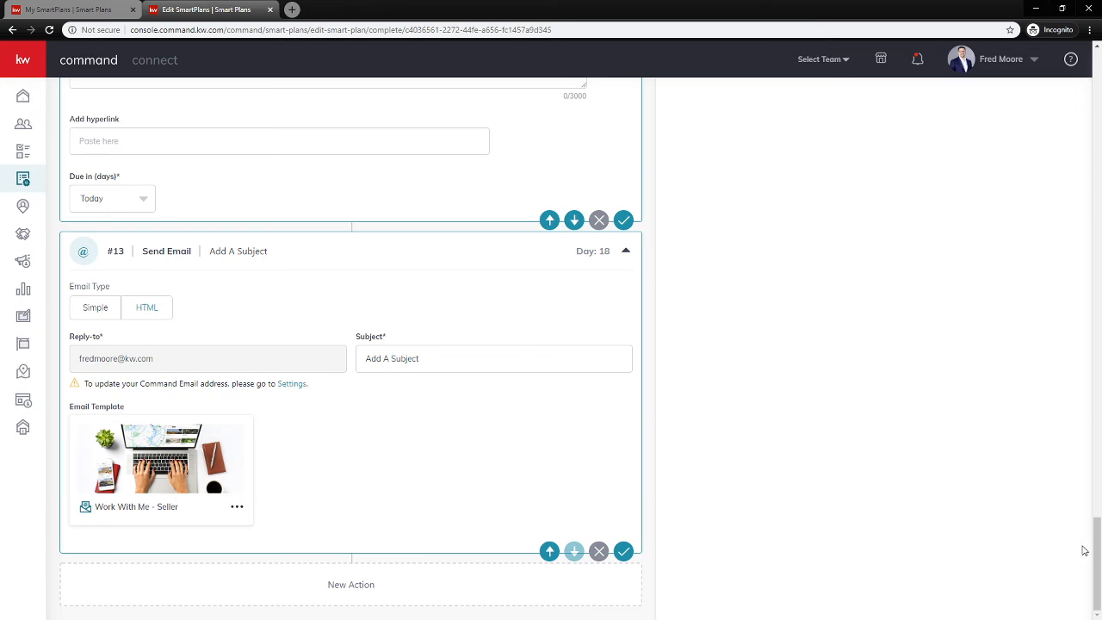
- Remove the Send Email step #13 from the end of the Care Call plan and save the plan
left_click_drag(1097, 549, 1097, 97)
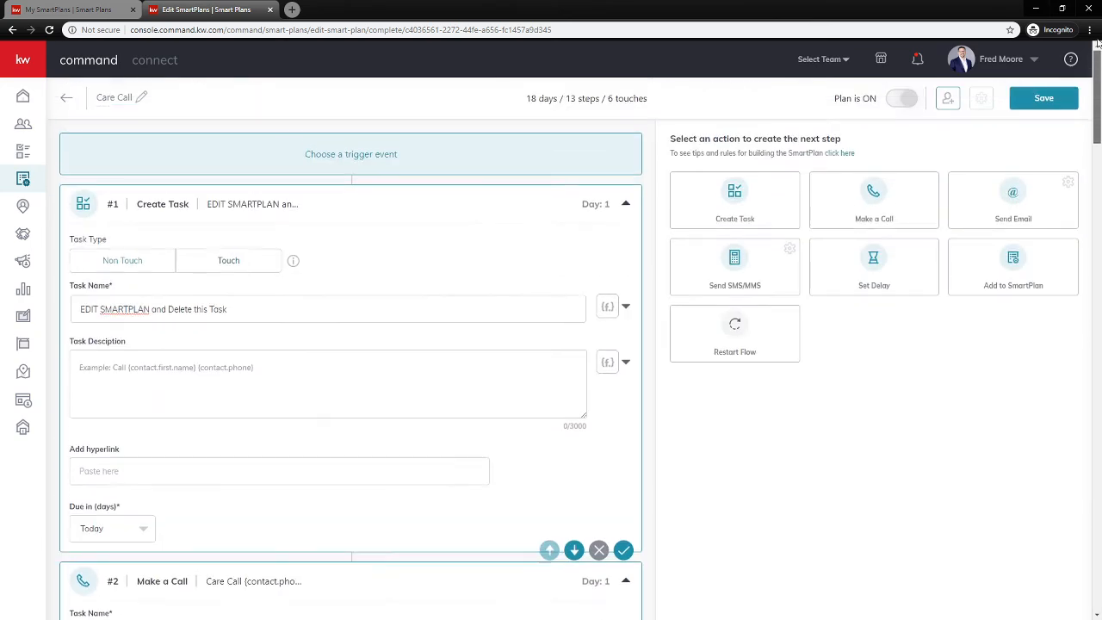
left_click(1028, 101)
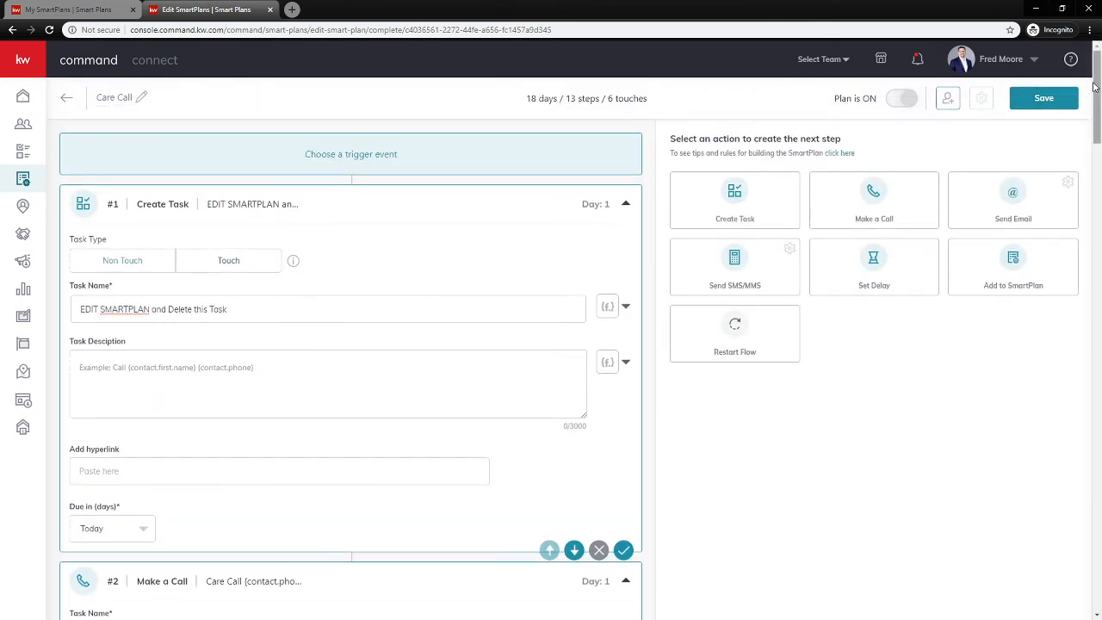
left_click(598, 551)
left_click(591, 375)
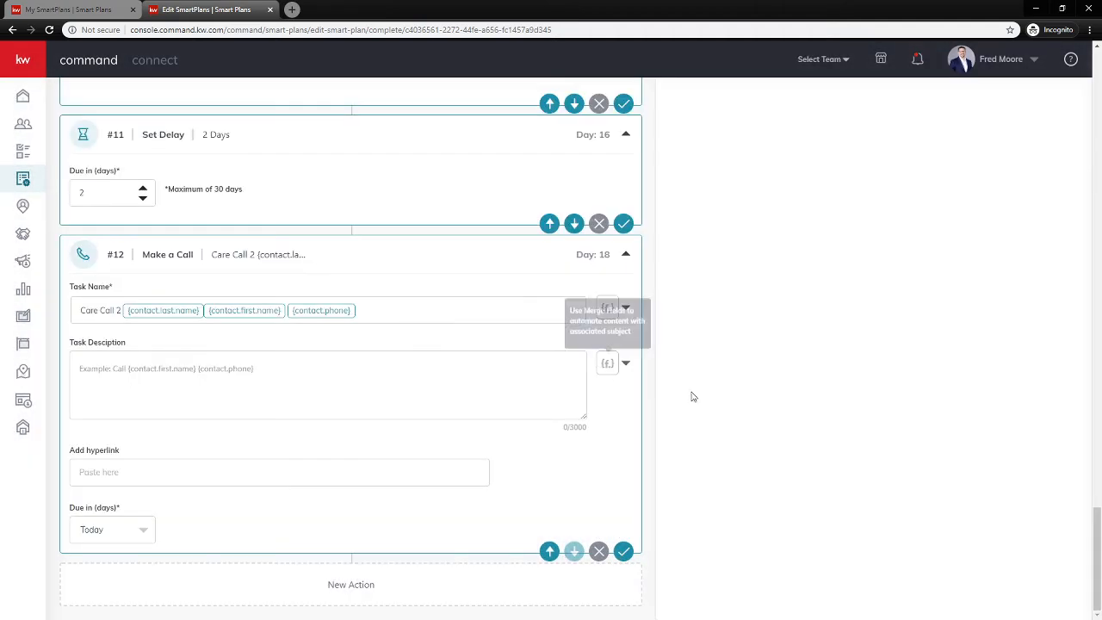
left_click_drag(1096, 555, 1031, 103)
left_click(1030, 102)
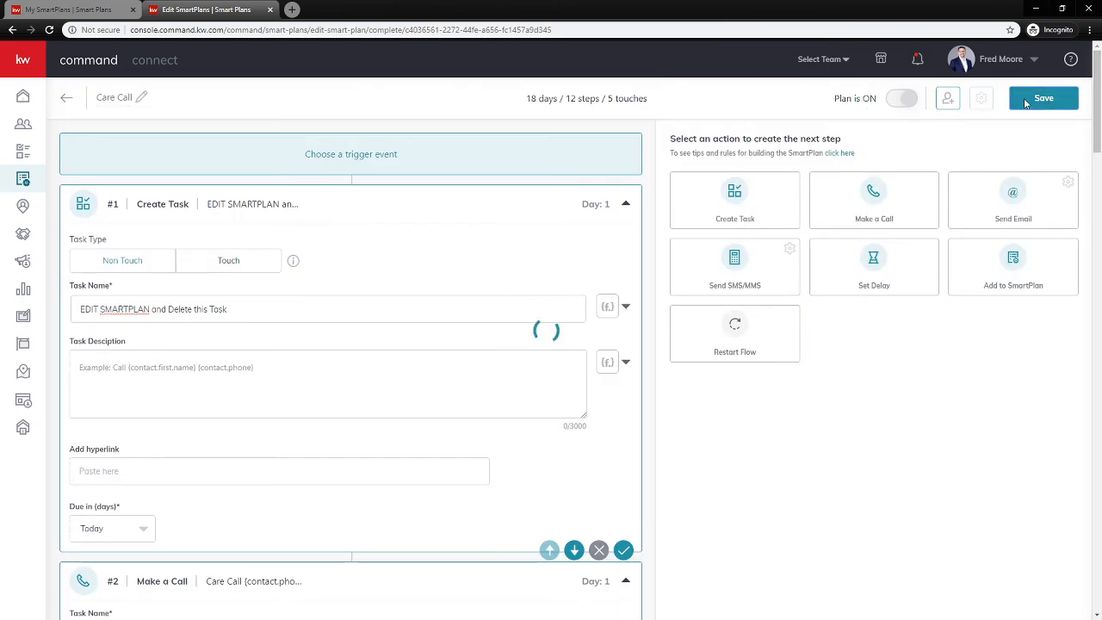
- Open the client selection for the Care Call plan, select all listed clients and clear that selection
left_click(948, 101)
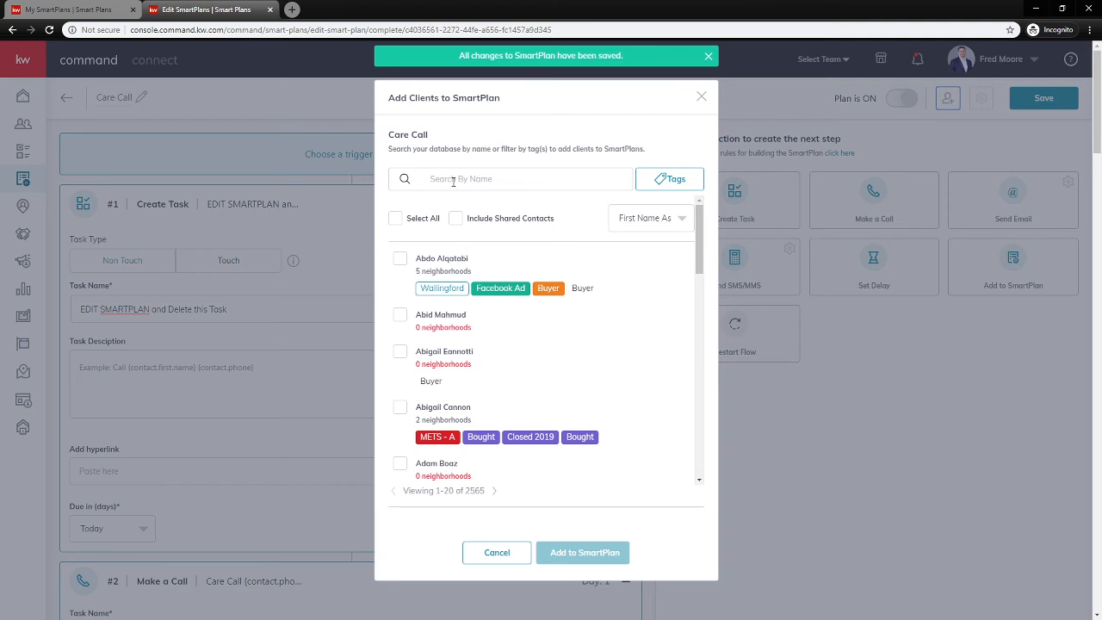
left_click(396, 220)
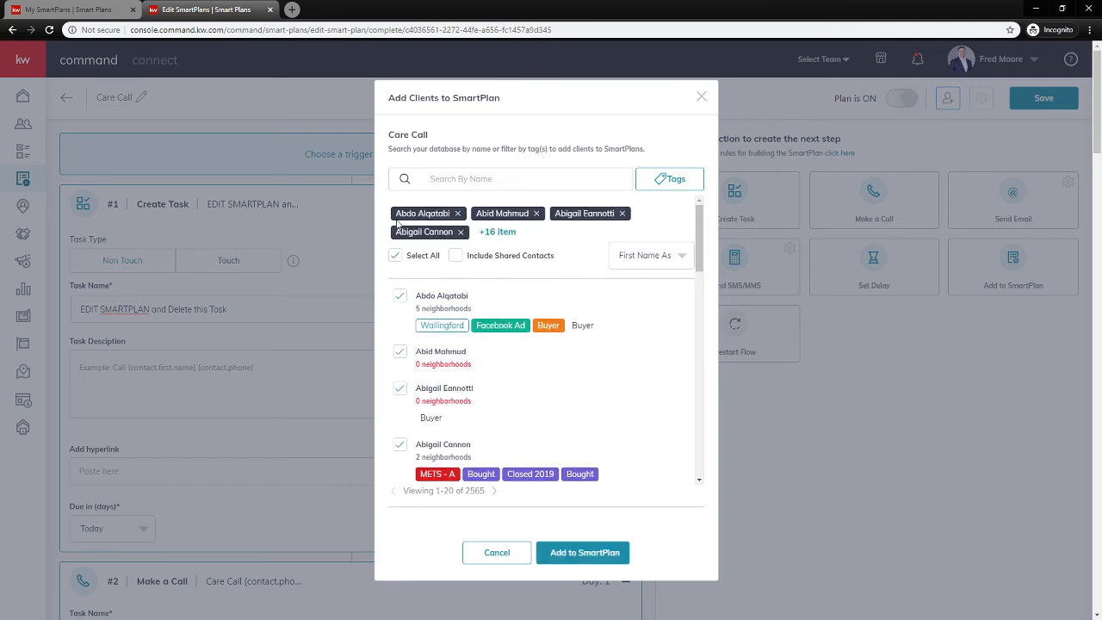
left_click(396, 255)
- Search the clients for "Test", select both test contact entries and deselect them
left_click(486, 182)
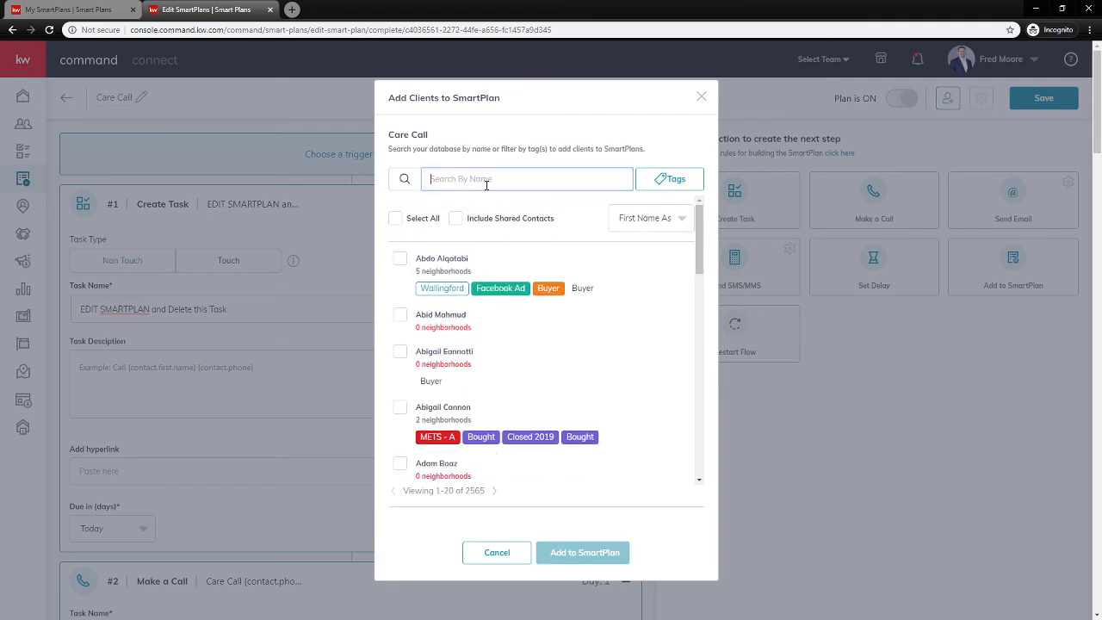
type("Test")
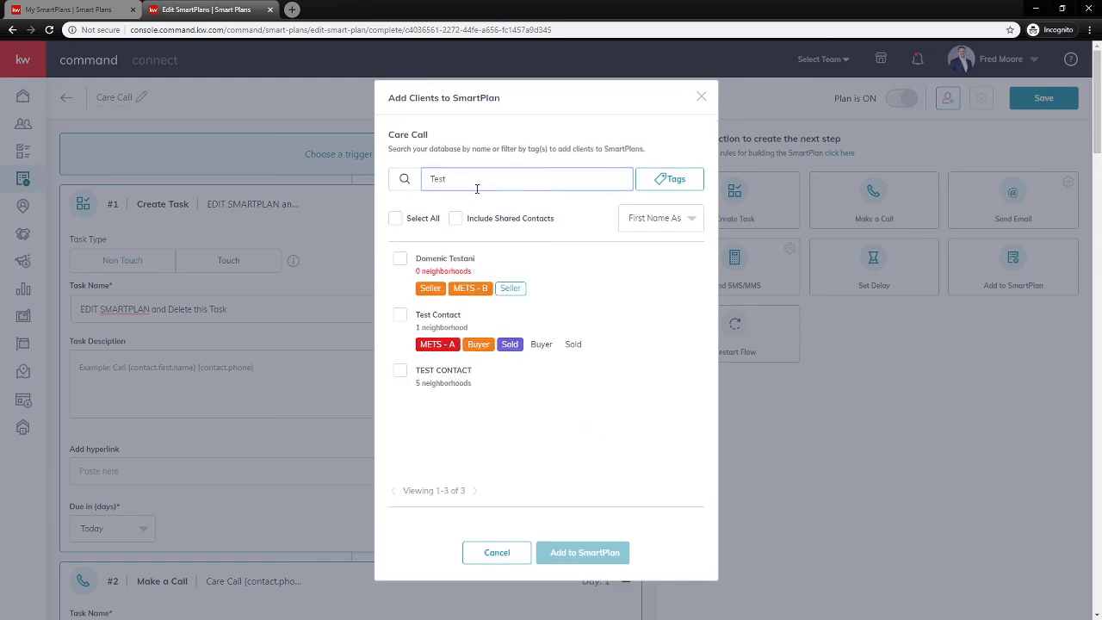
left_click(399, 315)
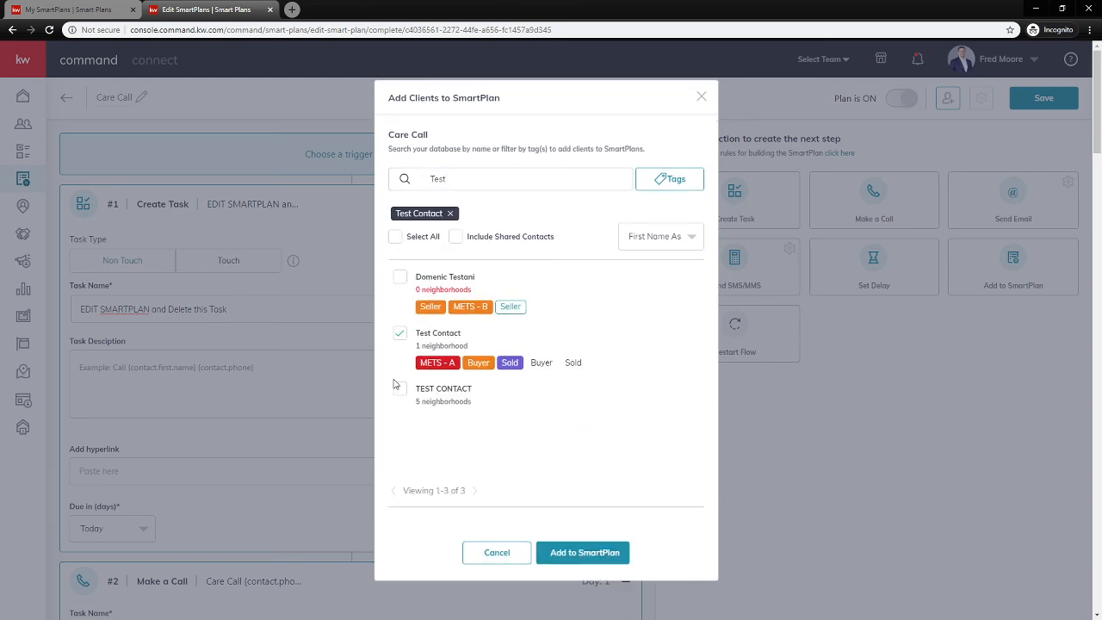
left_click(396, 384)
left_click(400, 334)
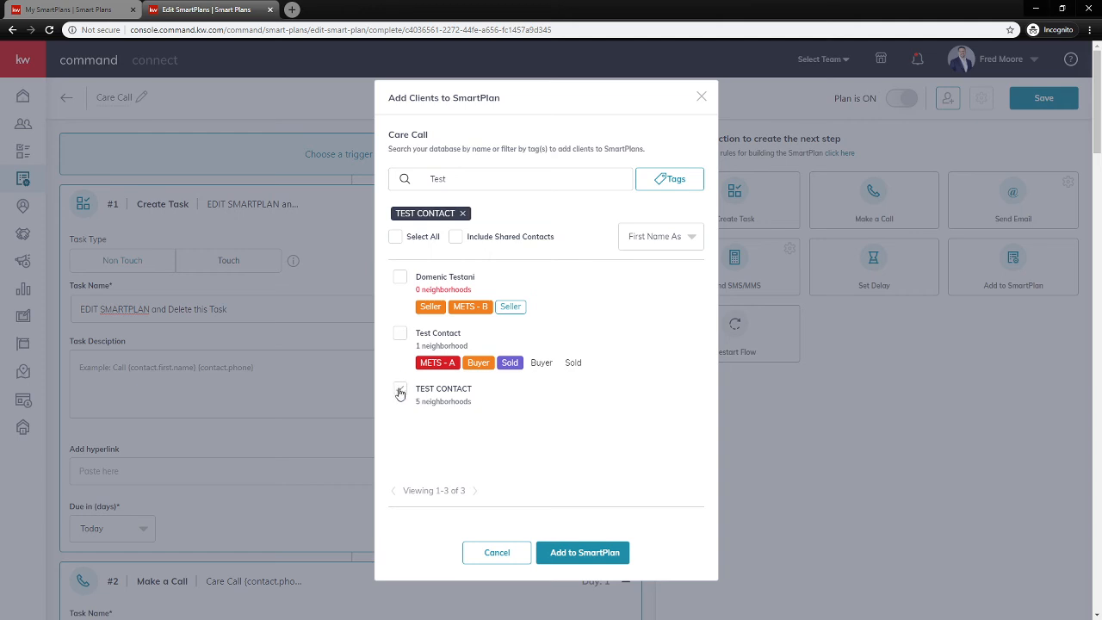
left_click(400, 390)
- Filter the "Test" search by the Boxer Dog tag, and replace that filter with the outlined Buyer tag
left_click(685, 185)
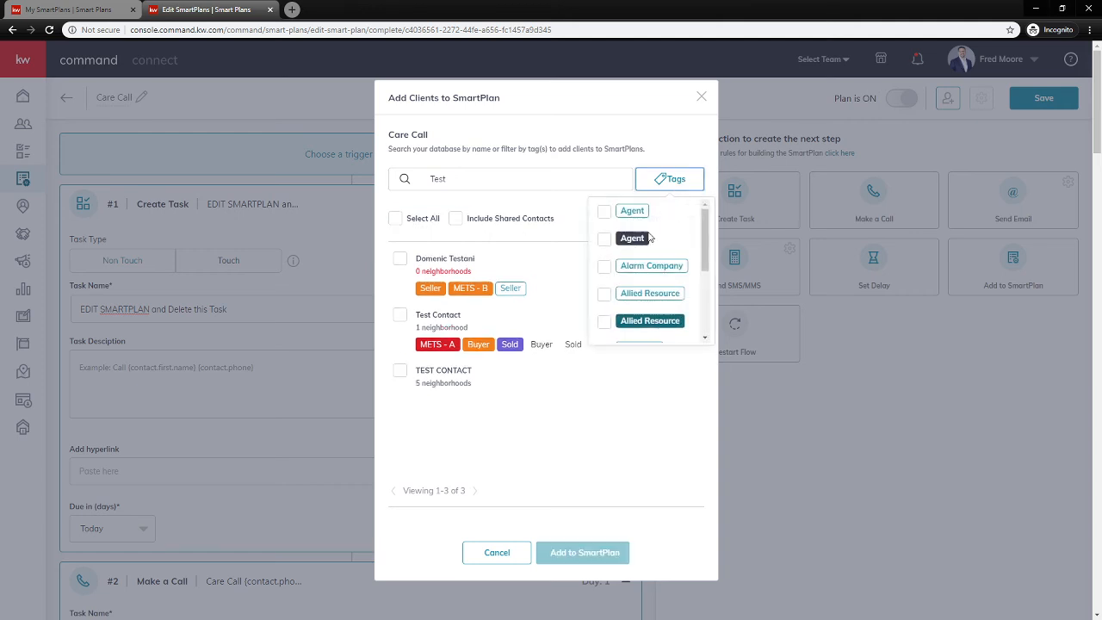
left_click_drag(704, 221, 700, 292)
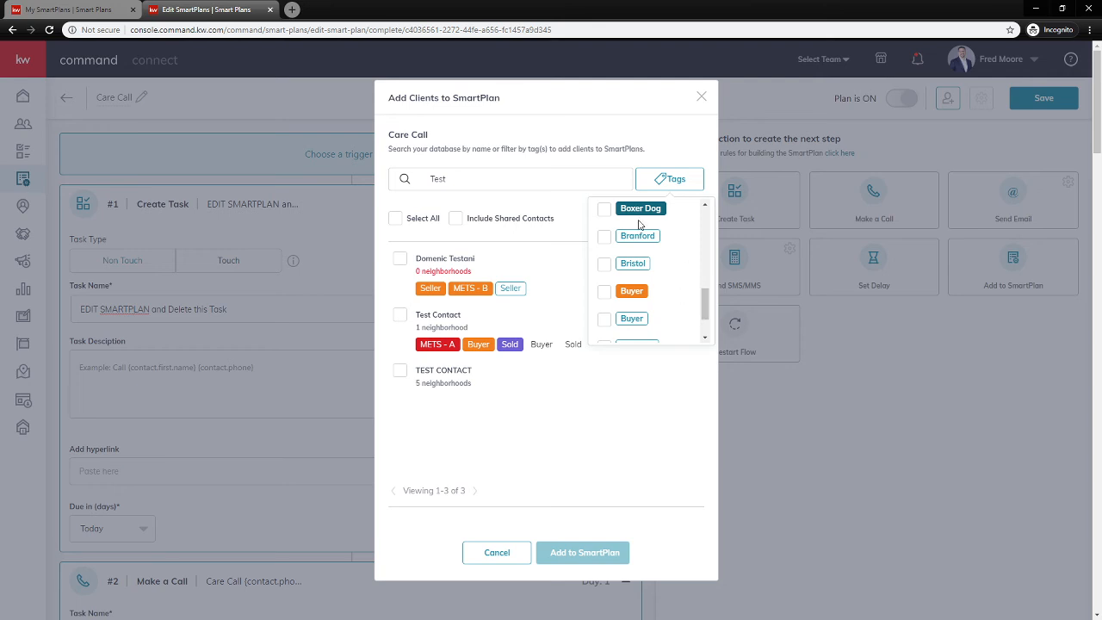
left_click(603, 209)
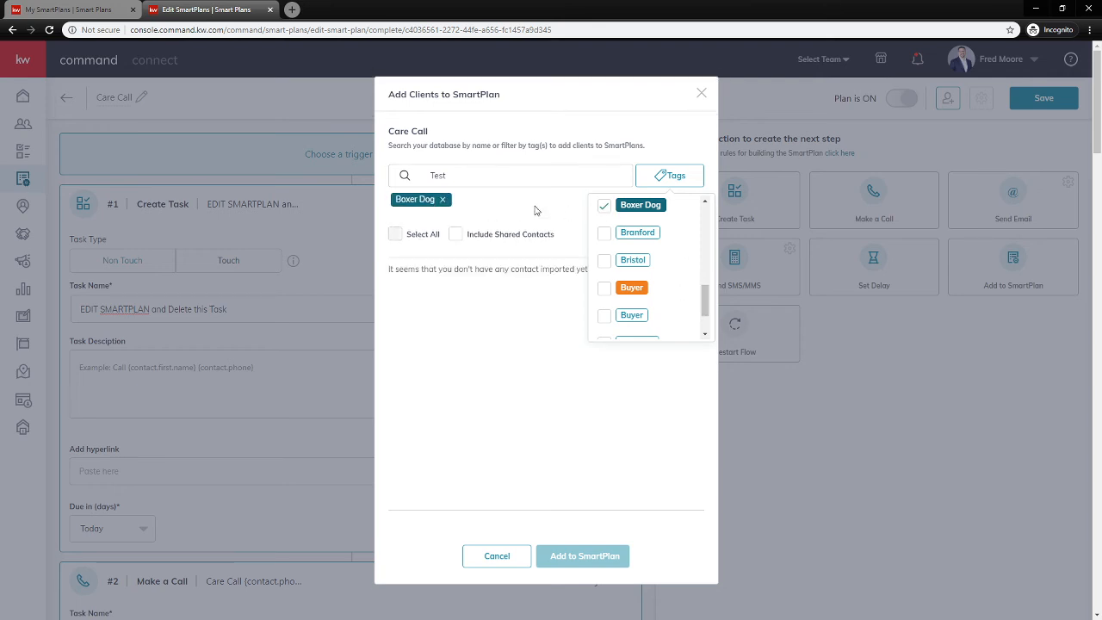
left_click(605, 209)
scroll(617, 273, "down", 2)
left_click(605, 265)
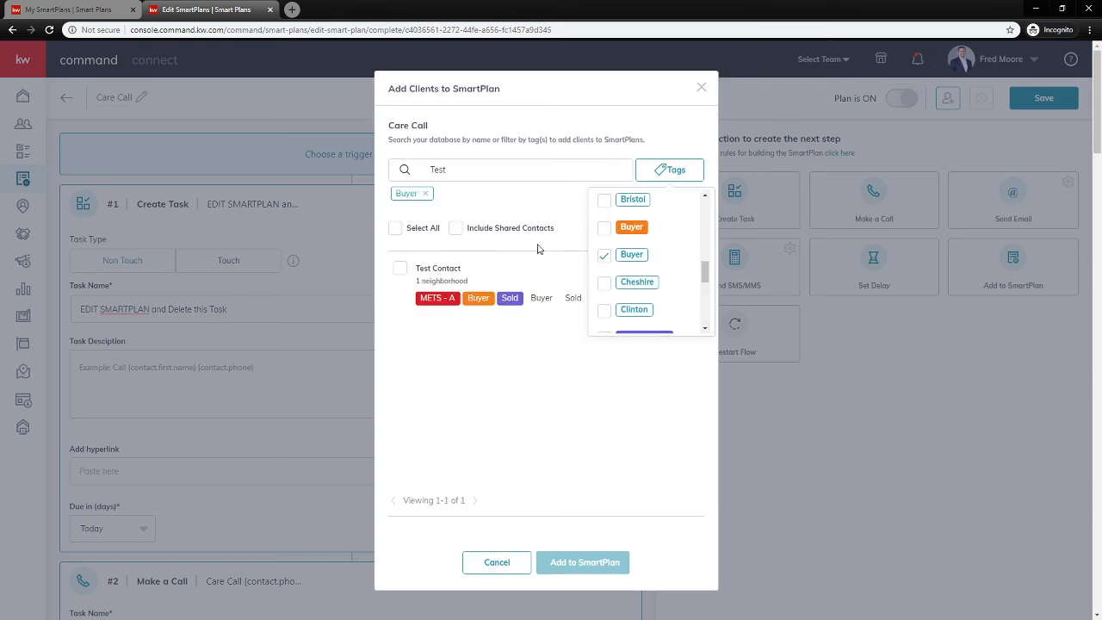
- Clear the client name search and remove the Buyer tag filter
left_click(489, 169)
key("BackSpace")
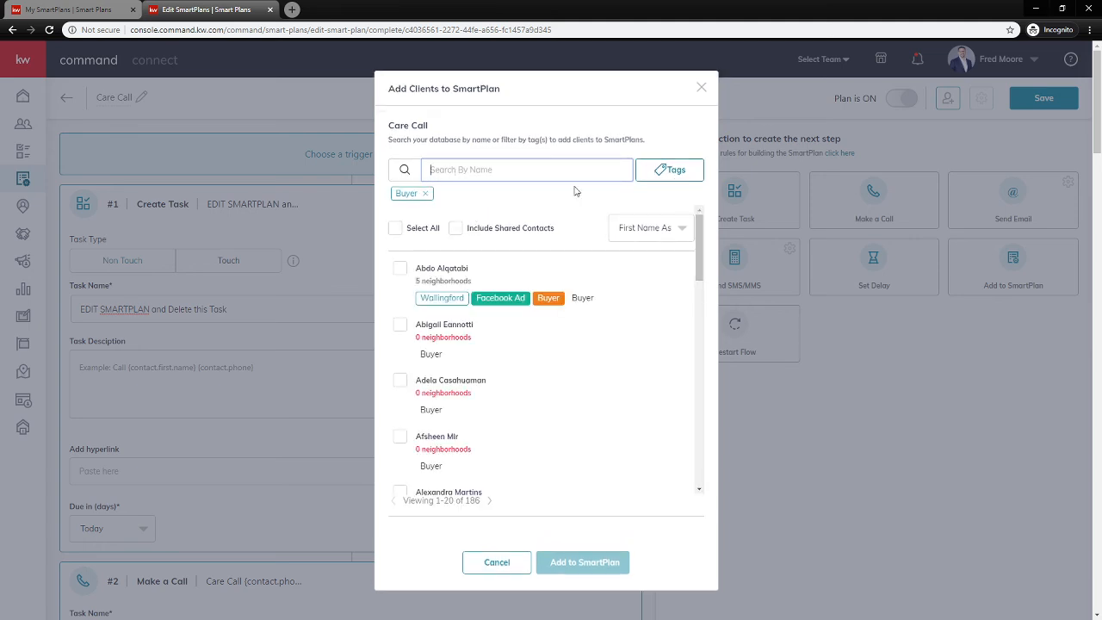
left_click(422, 194)
- Filter the full client list by the outlined Buyer tag and select all clients listed
left_click(679, 183)
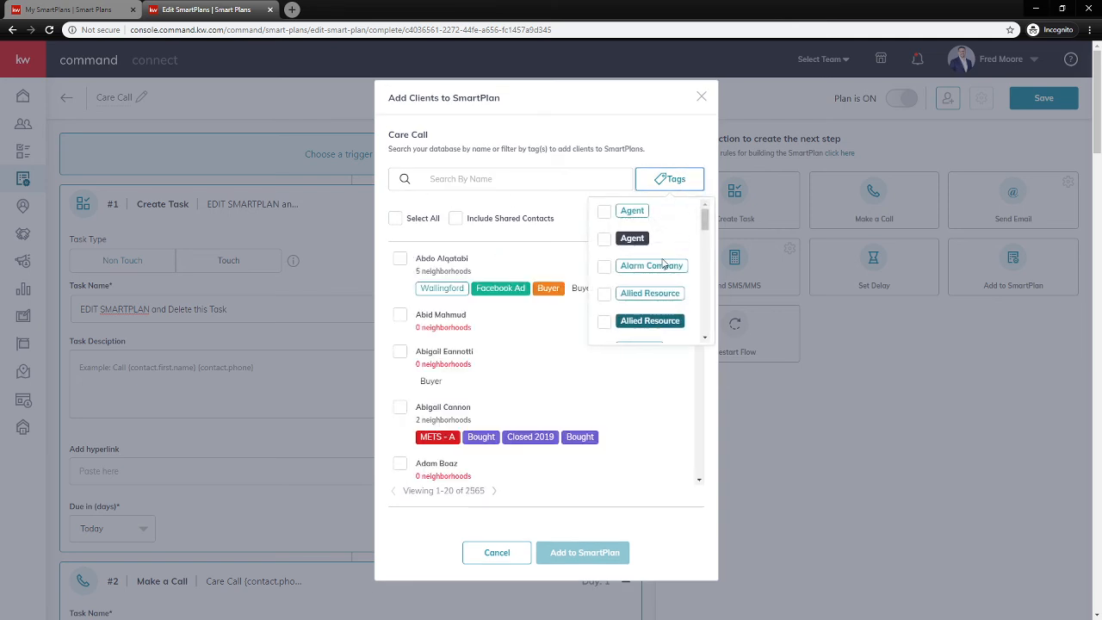
left_click_drag(705, 217, 707, 266)
scroll(635, 288, "down", 5)
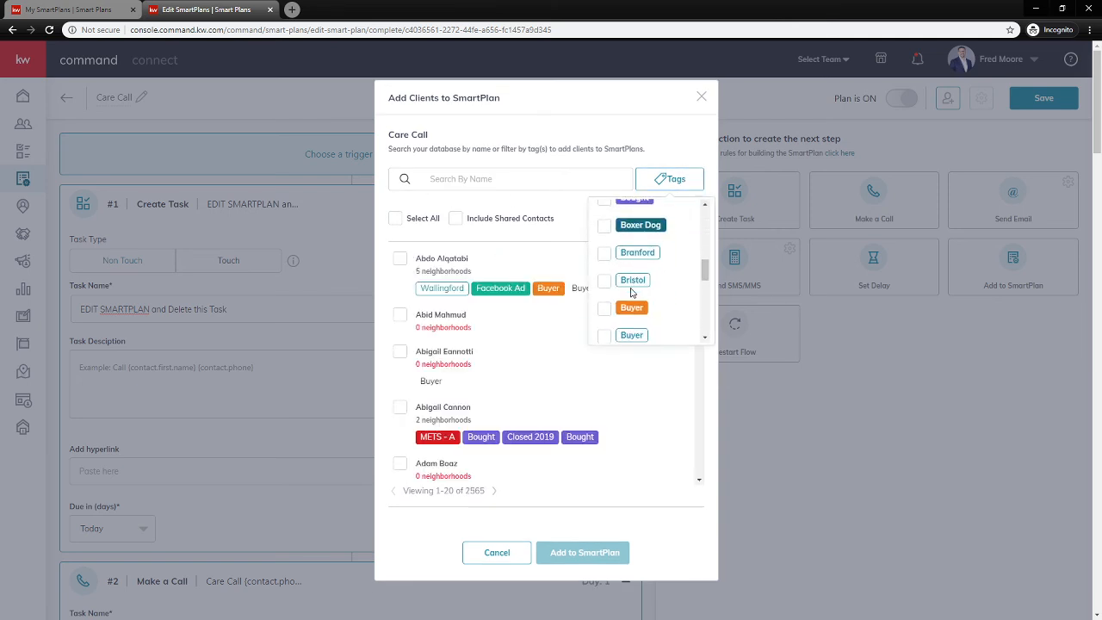
left_click(605, 241)
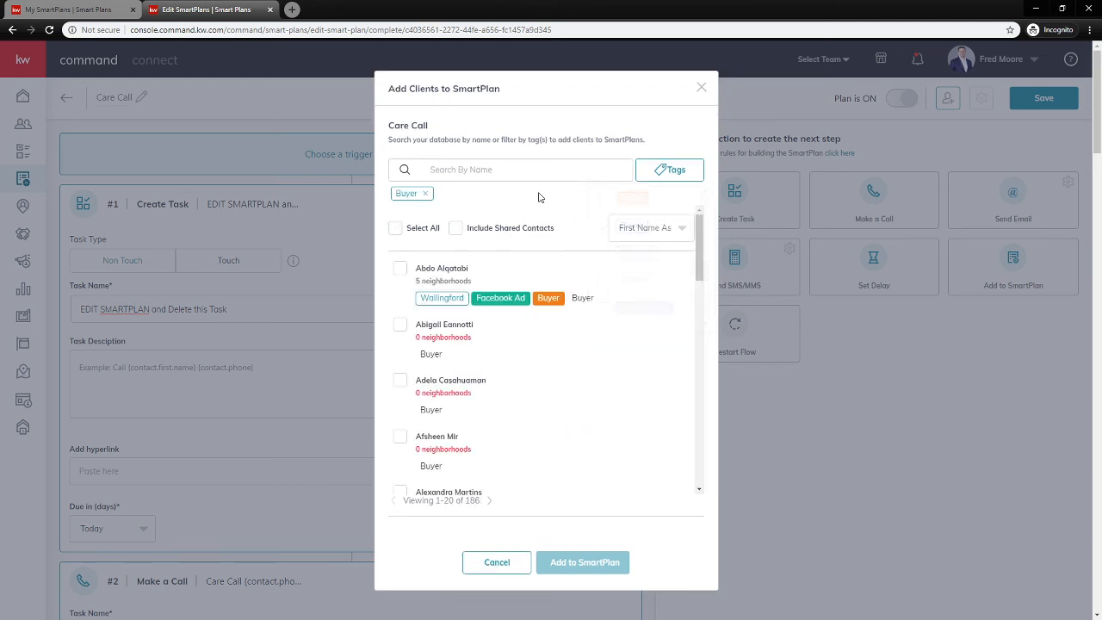
left_click(395, 229)
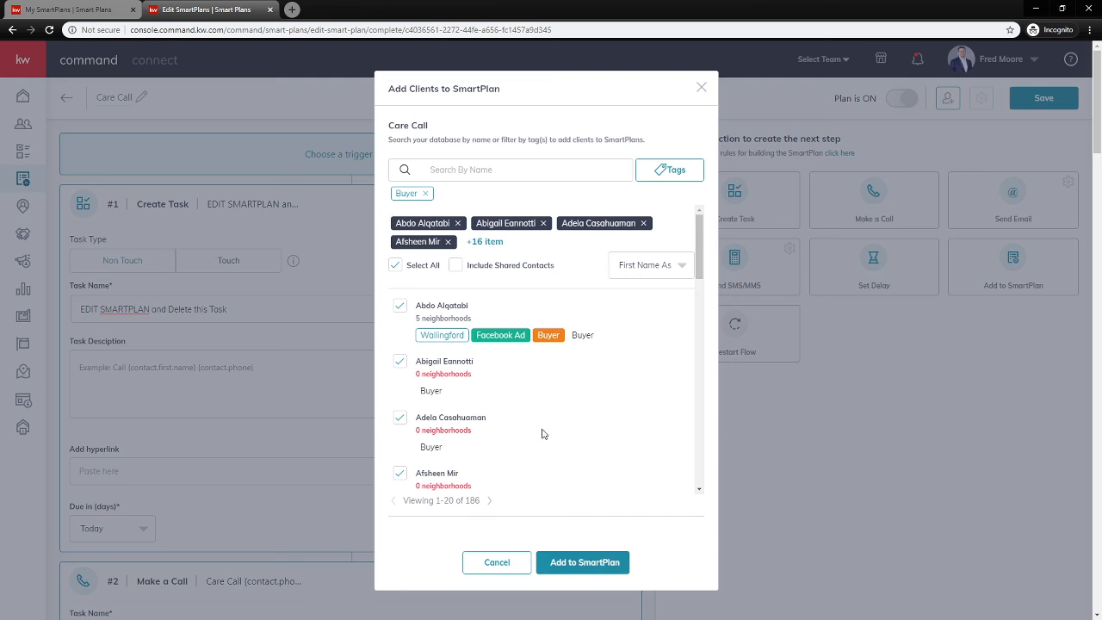
- Cancel adding the clients to the Care Call plan and return to the My SmartPlans list
left_click(508, 564)
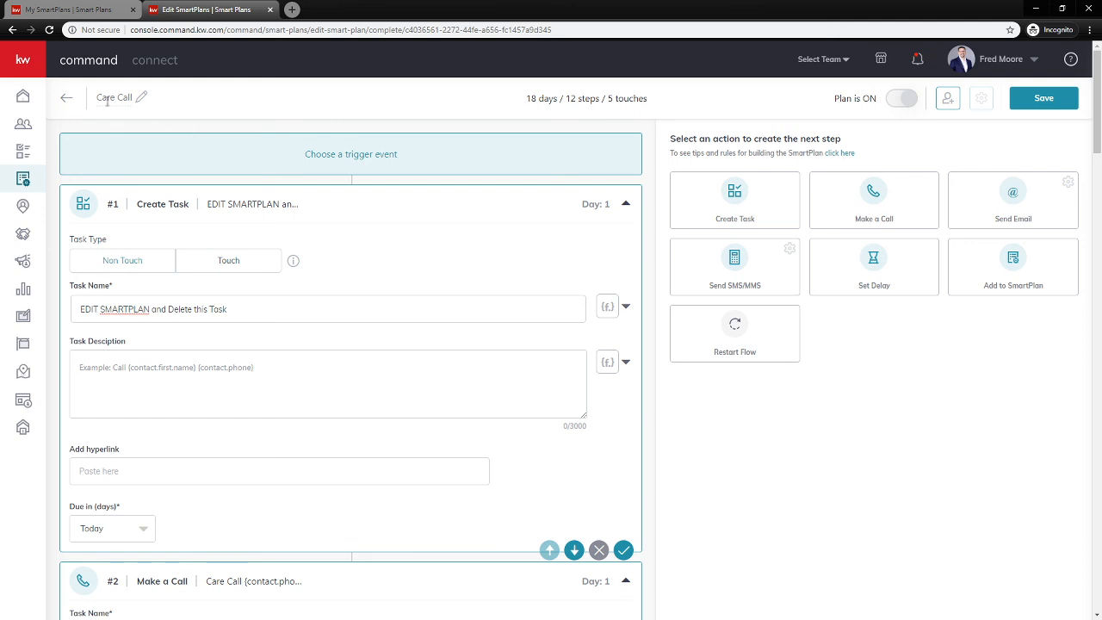
left_click(67, 102)
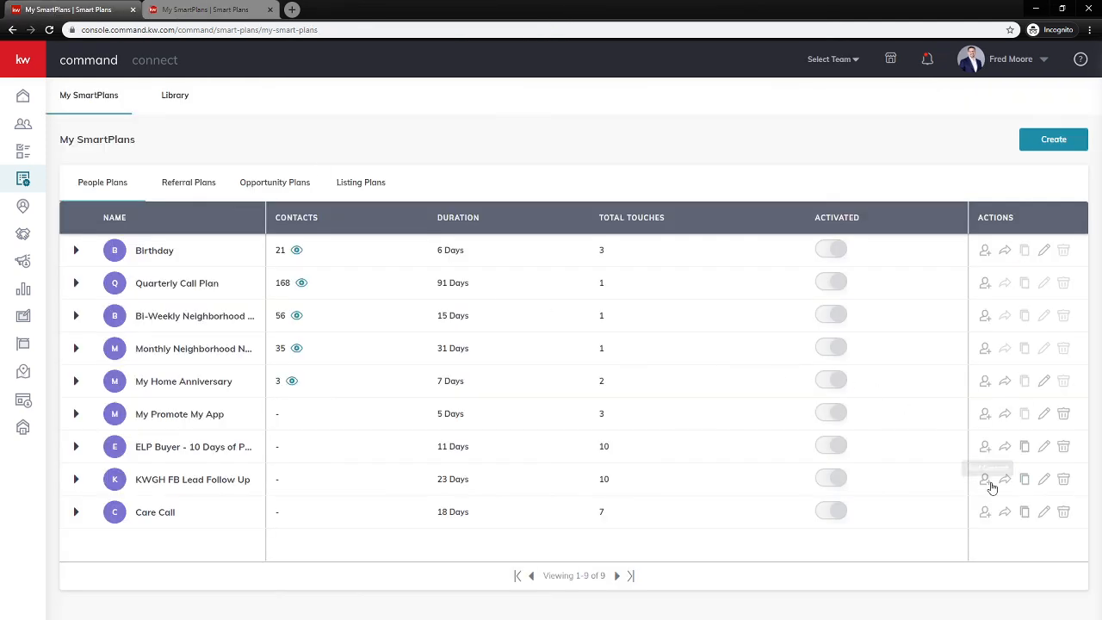